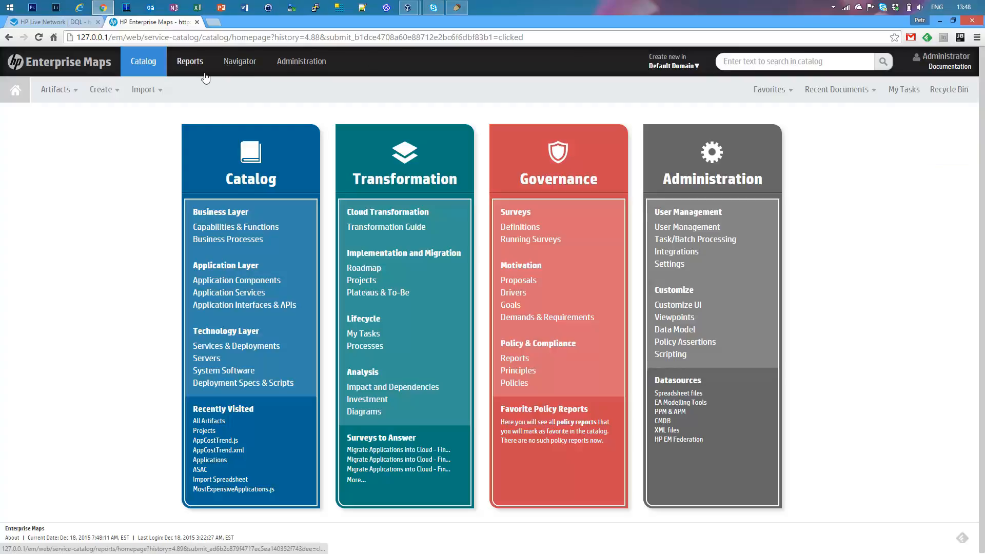
Open the All Artifacts report from the full list of artifact reports.
click(189, 62)
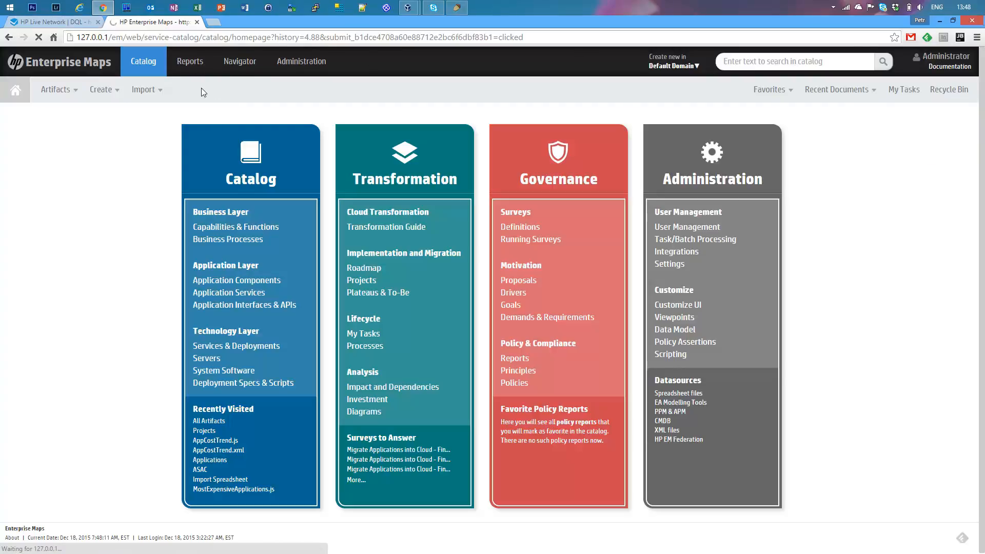
mouse_move(201, 87)
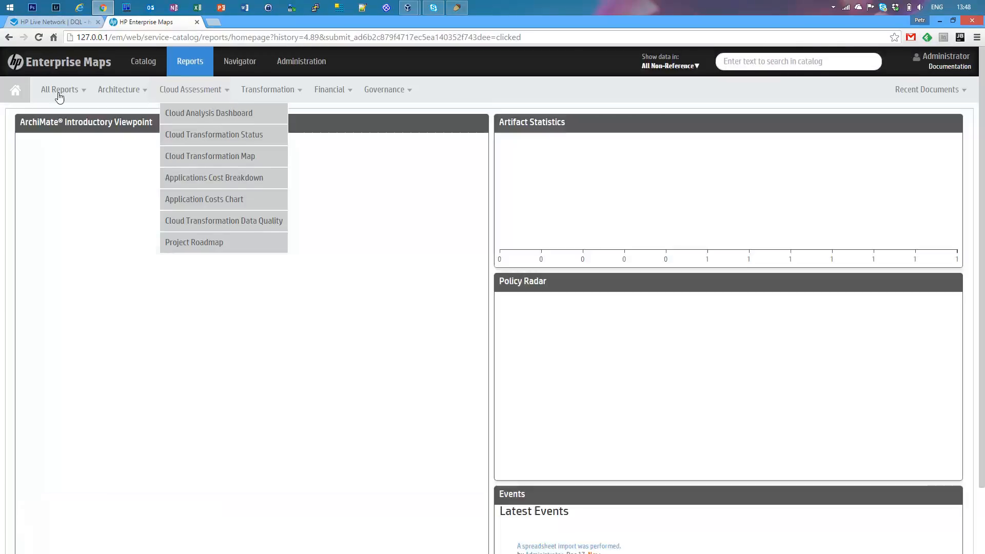
mouse_move(60, 93)
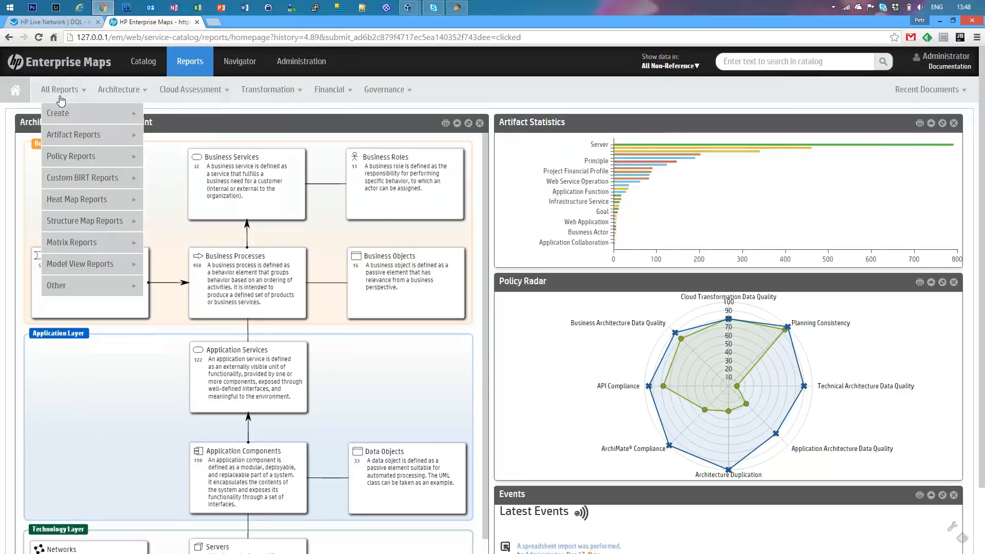
mouse_move(81, 145)
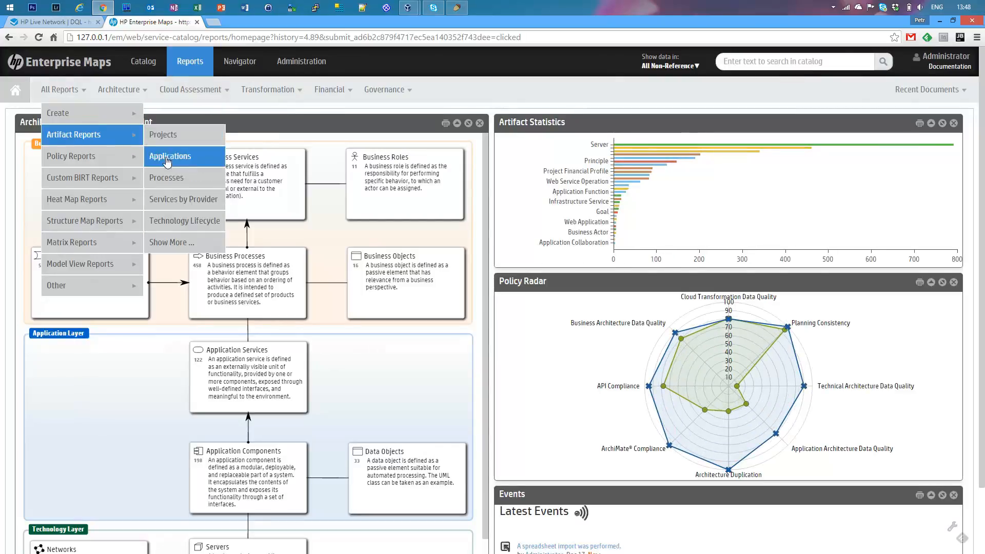
click(186, 247)
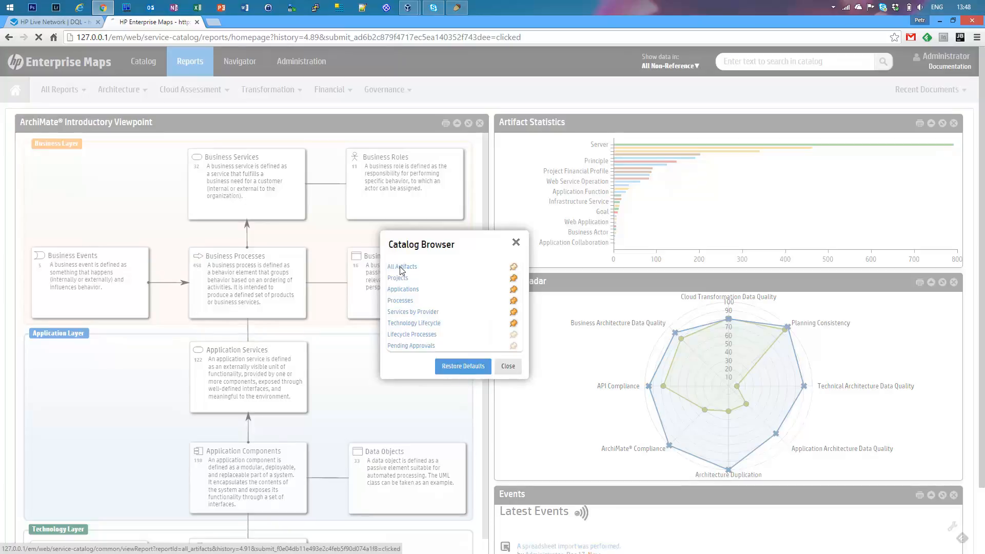
click(400, 269)
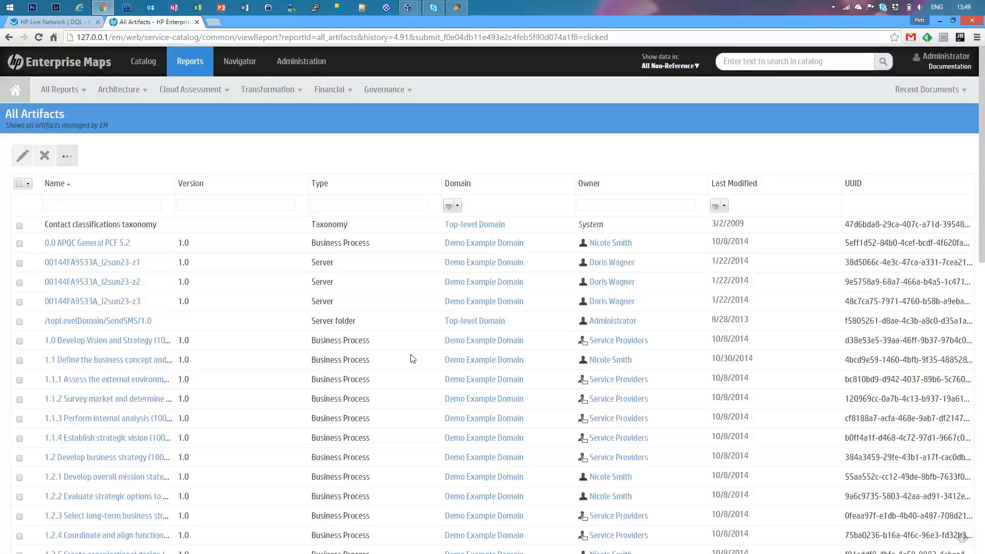
Sort the All Artifacts table by name in descending order and move the Version column between Domain and Owner.
click(106, 184)
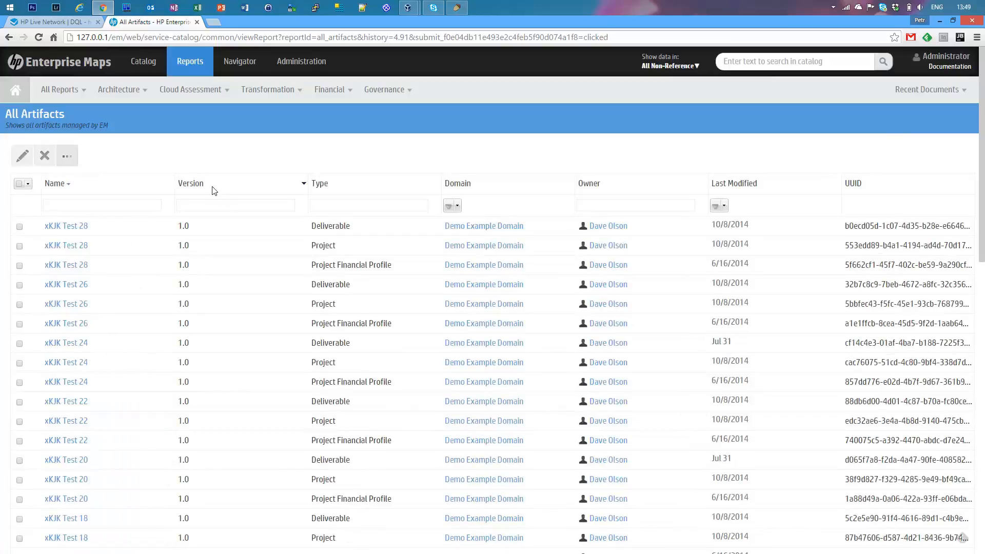
drag(211, 187, 521, 189)
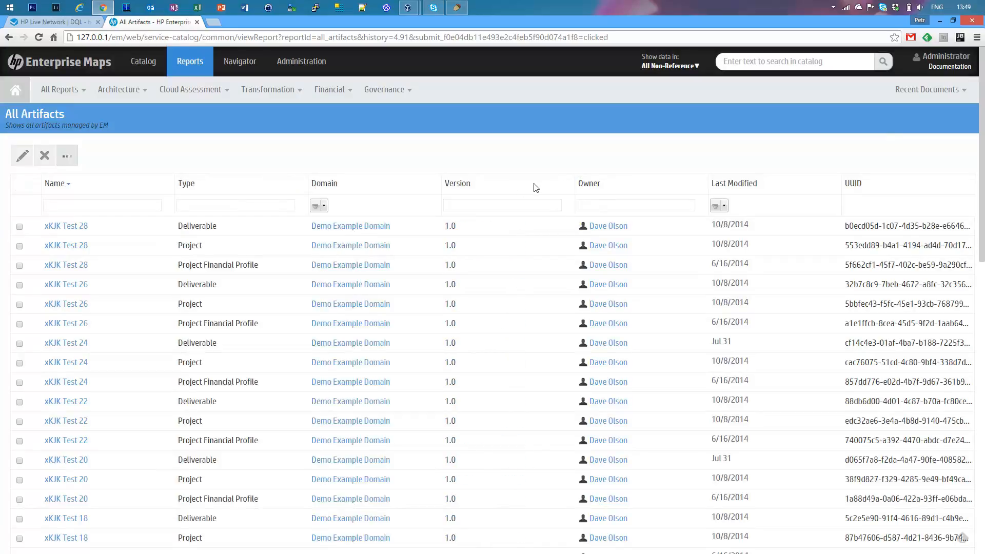
Hide the UUID column in the All Artifacts table.
click(570, 184)
mouse_move(598, 226)
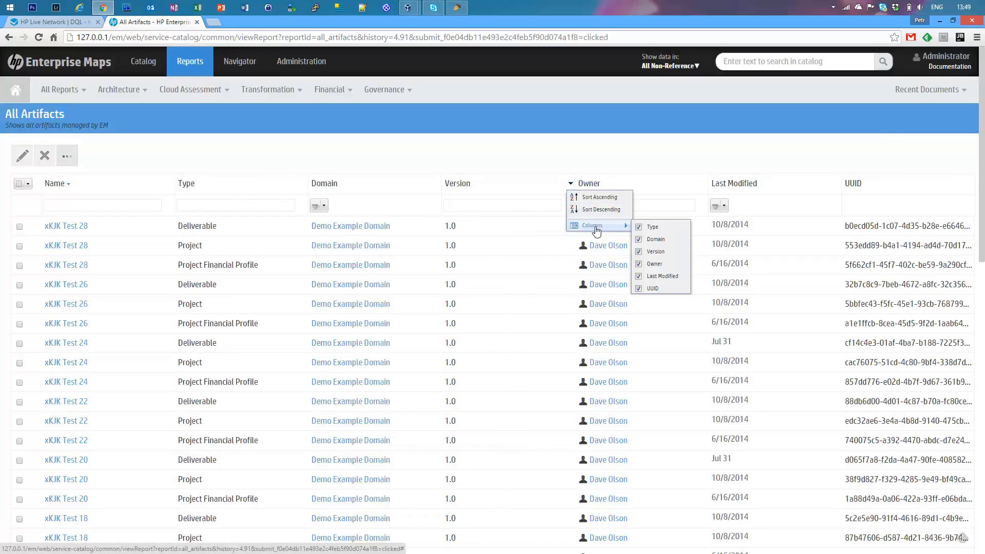
click(652, 288)
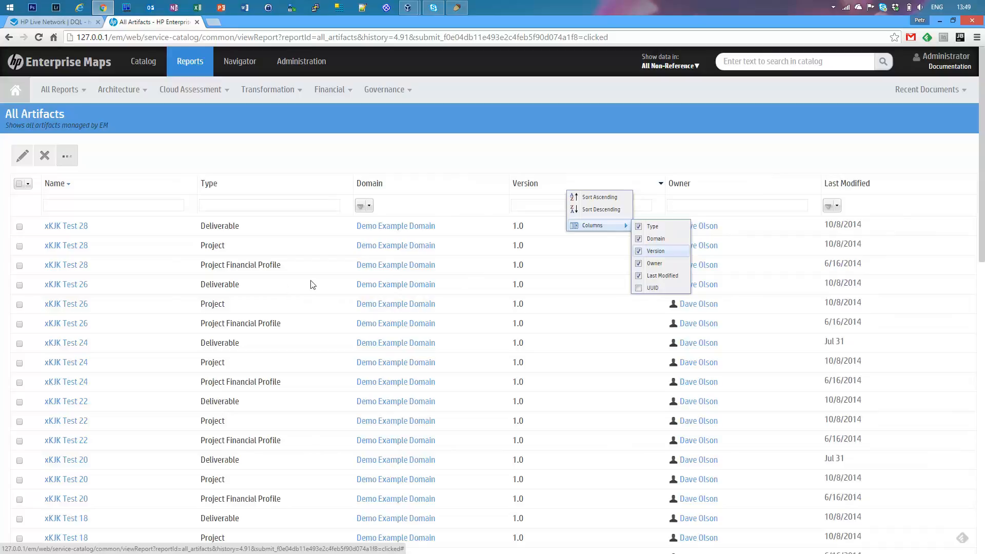
click(432, 150)
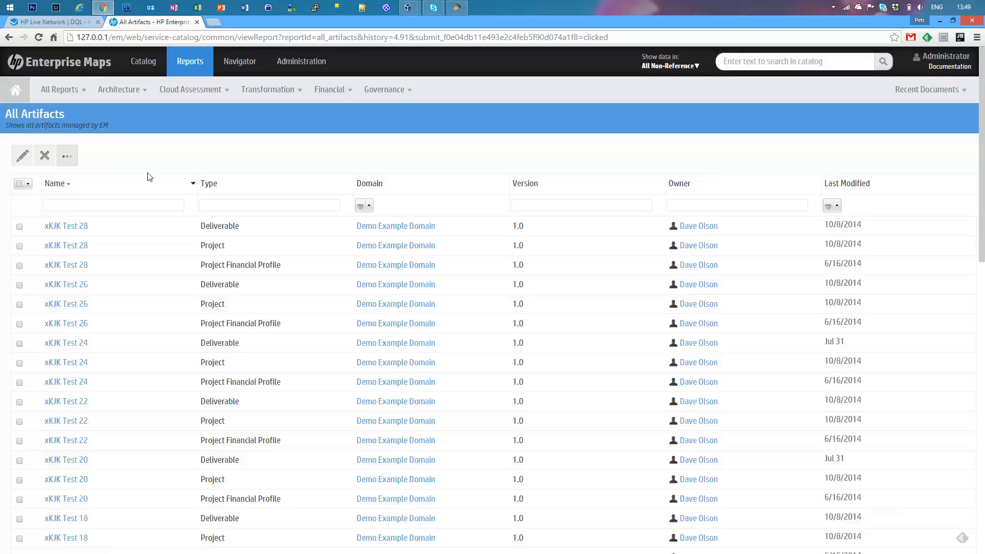
Start a new artifact report in customization mode and name it Application Financial Trend.
click(80, 95)
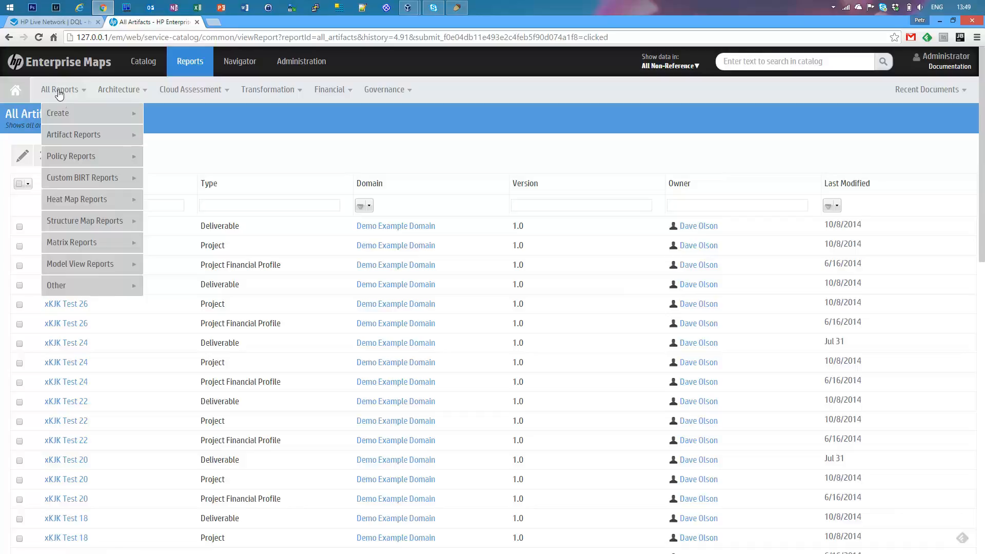
mouse_move(66, 117)
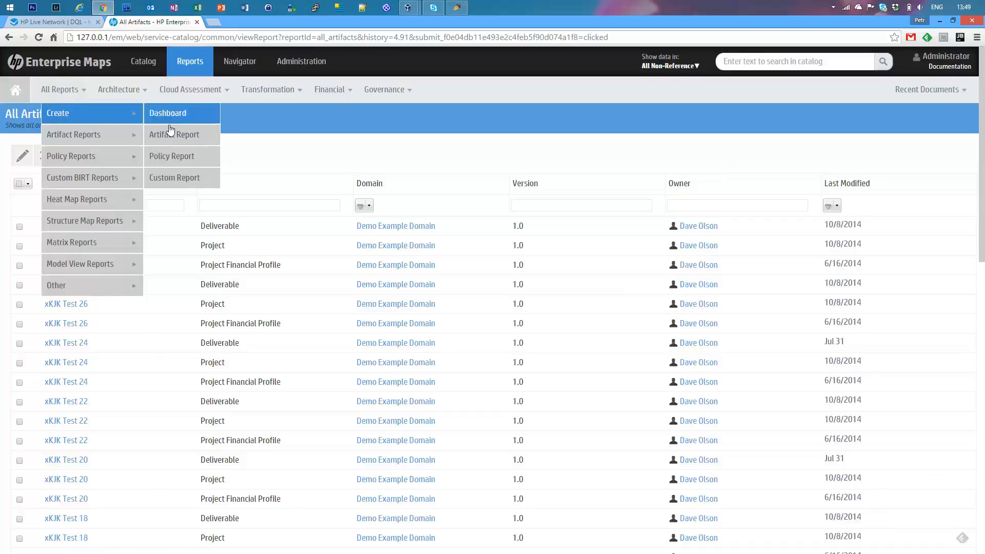
click(184, 137)
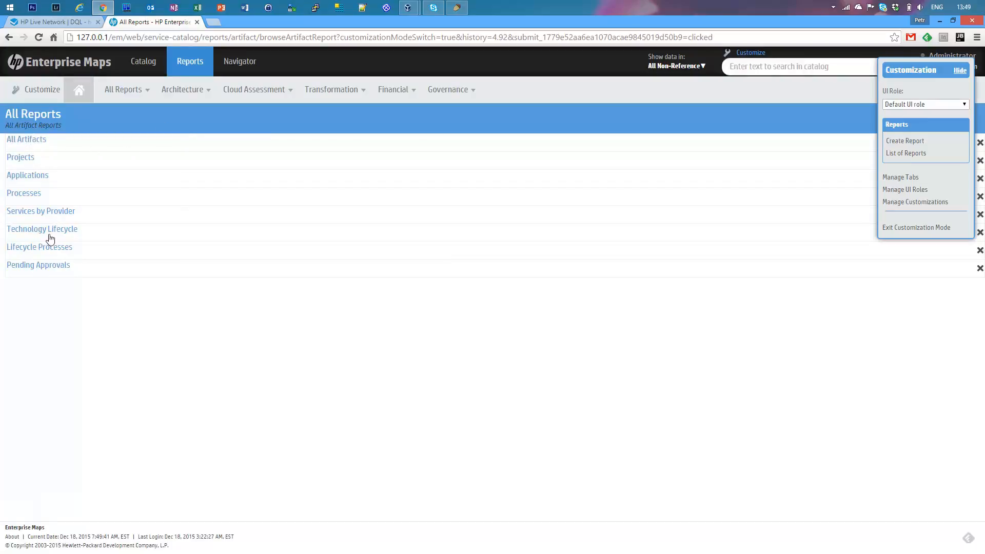
click(896, 145)
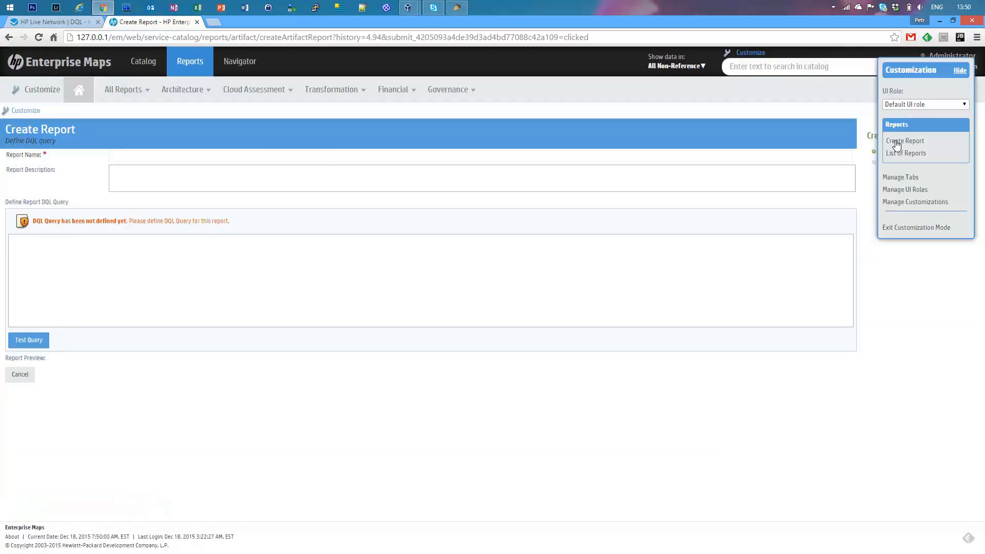
click(153, 155)
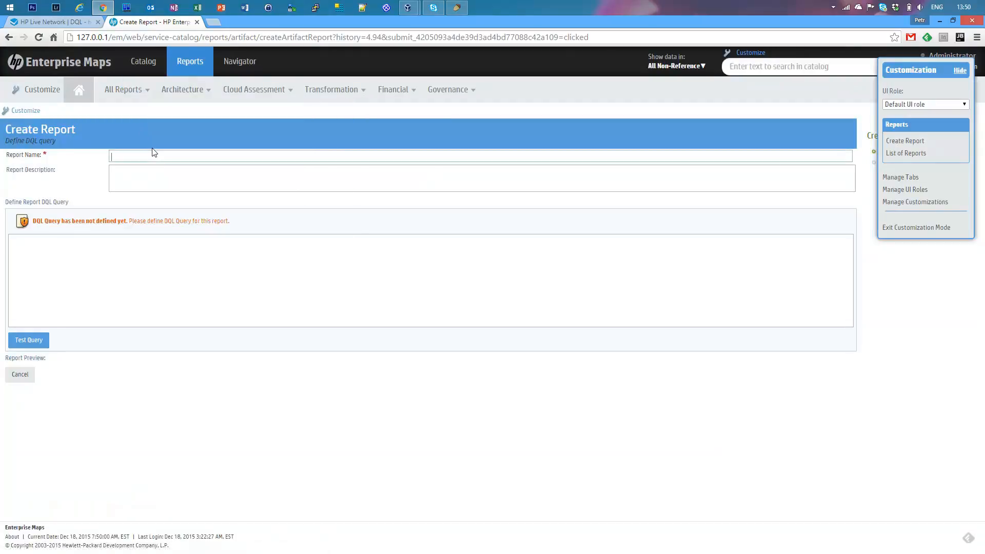
text(Application)
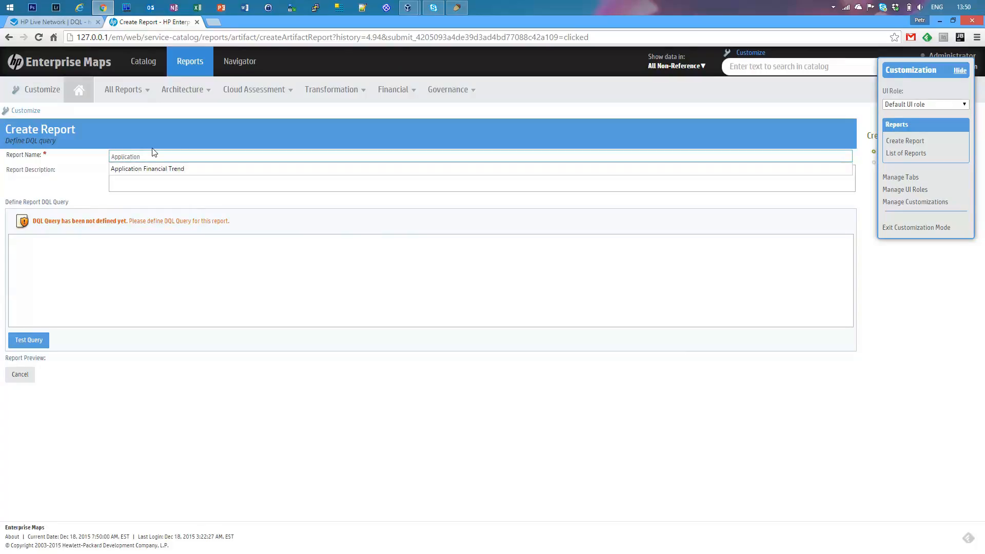
key(Down)
key(Tab)
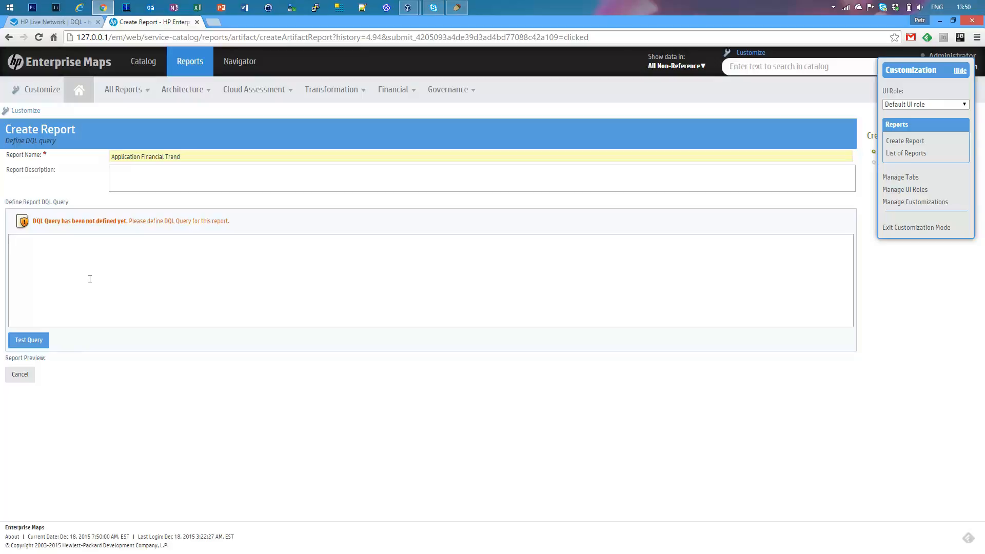
Switch to the HP Live Network site and view the DQL offering in the Enterprise Maps content catalog.
click(57, 26)
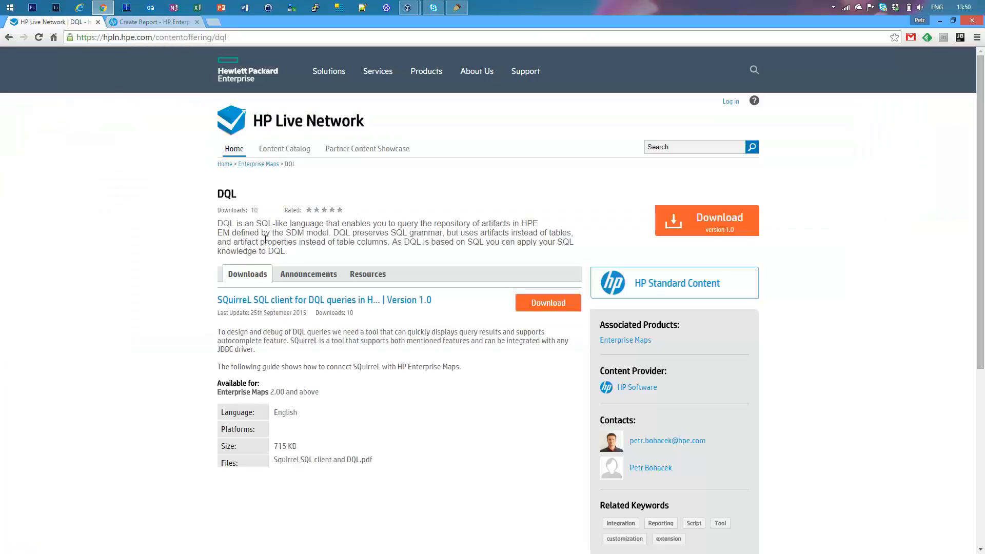
click(260, 168)
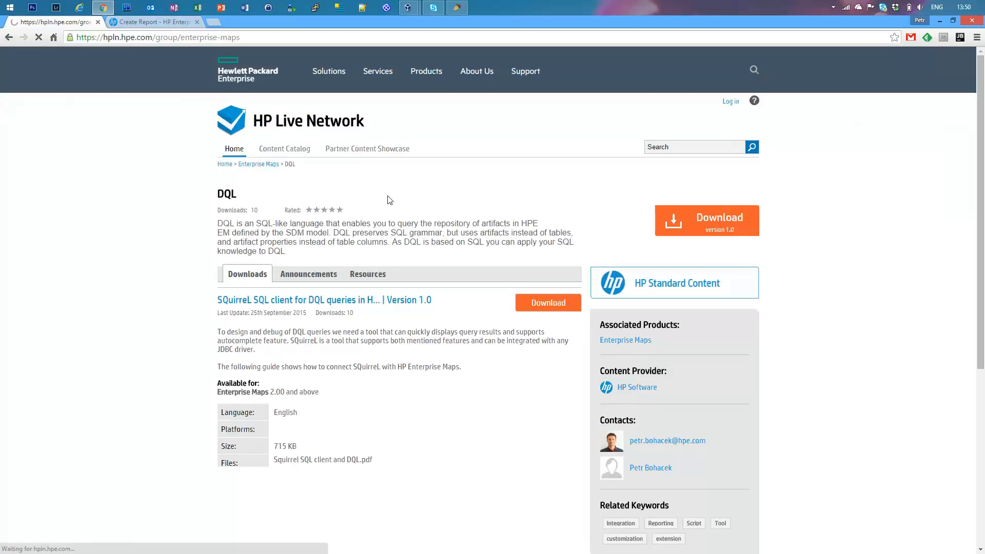
click(358, 215)
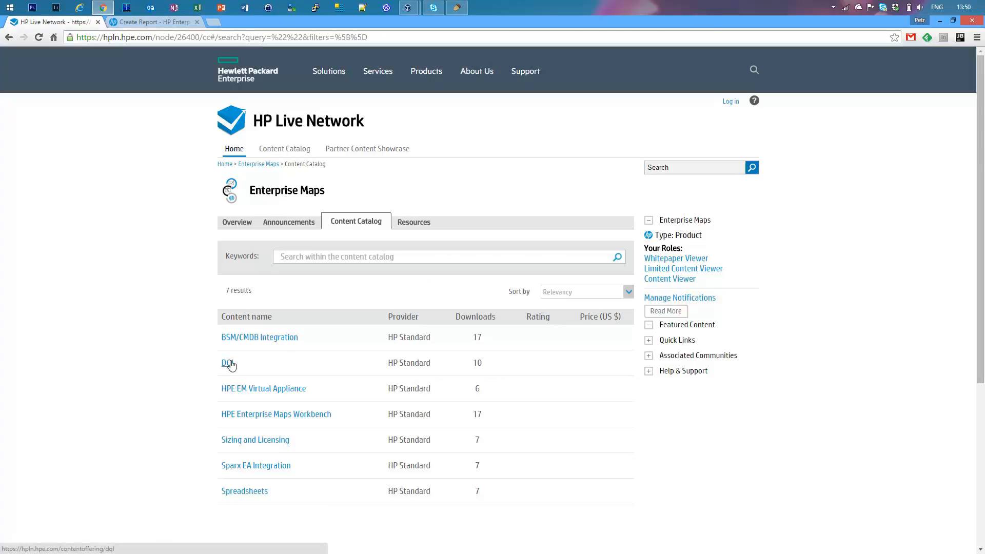
click(229, 362)
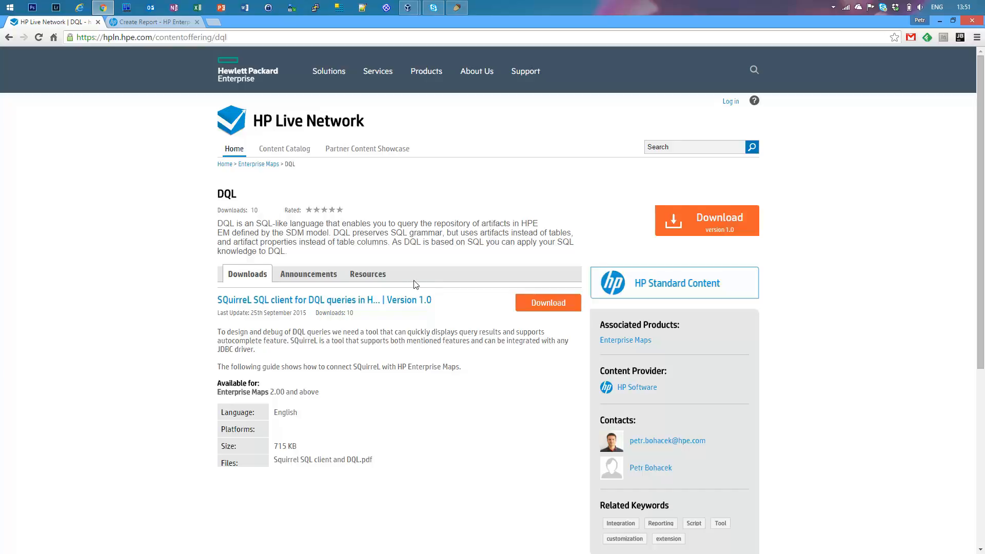
Switch to SQuirreL SQL Client with the application financial profile query.
click(456, 8)
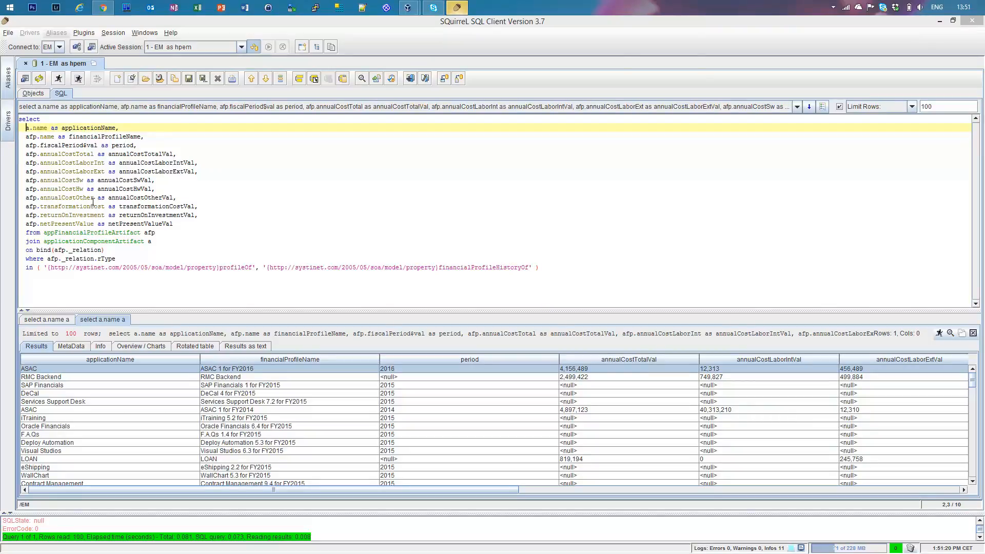
Try adding another column with the a. prefix below applicationName in the select list, and browse its column completions.
click(124, 127)
key(Return)
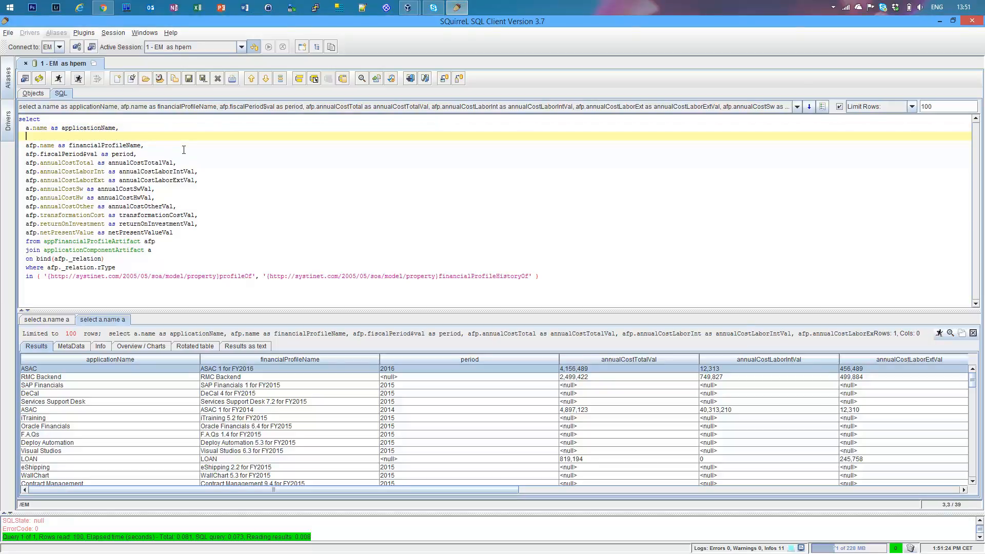
text(a.description)
key(BackSpace)
key(BackSpace)
key(BackSpace)
key(BackSpace)
key(BackSpace)
key(BackSpace)
key(BackSpace)
key(BackSpace)
key(BackSpace)
key(BackSpace)
key(BackSpace)
key(ctrl+space)
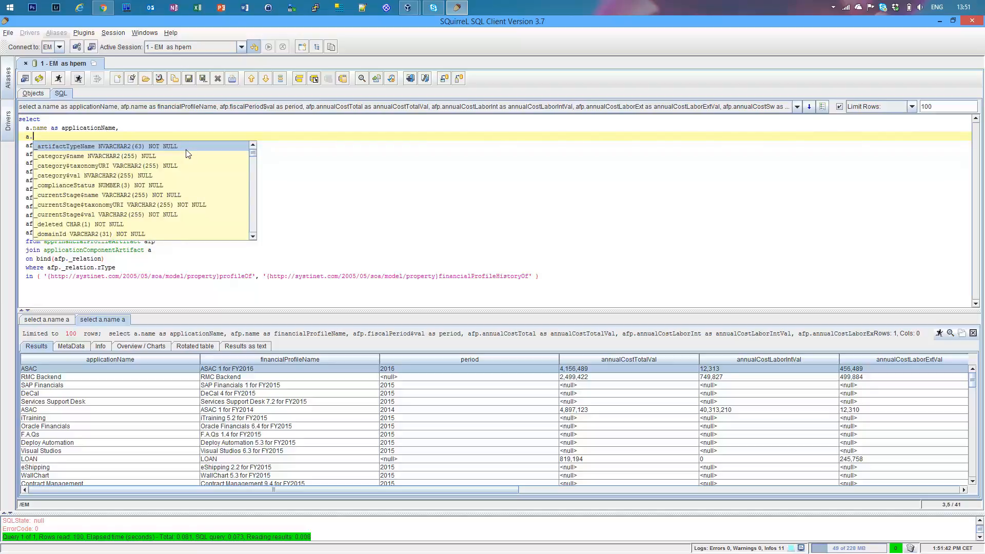
scroll(170, 187, down, 3)
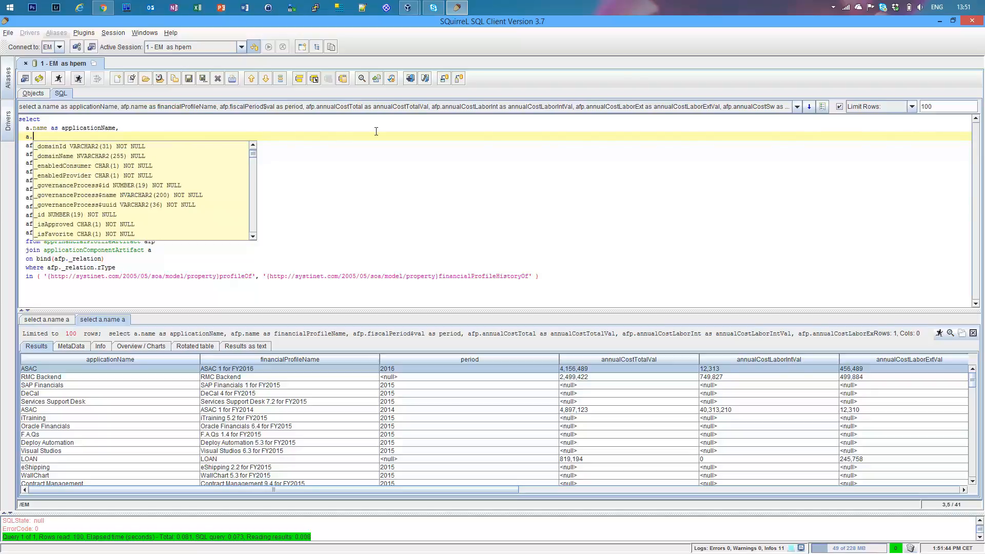
click(380, 154)
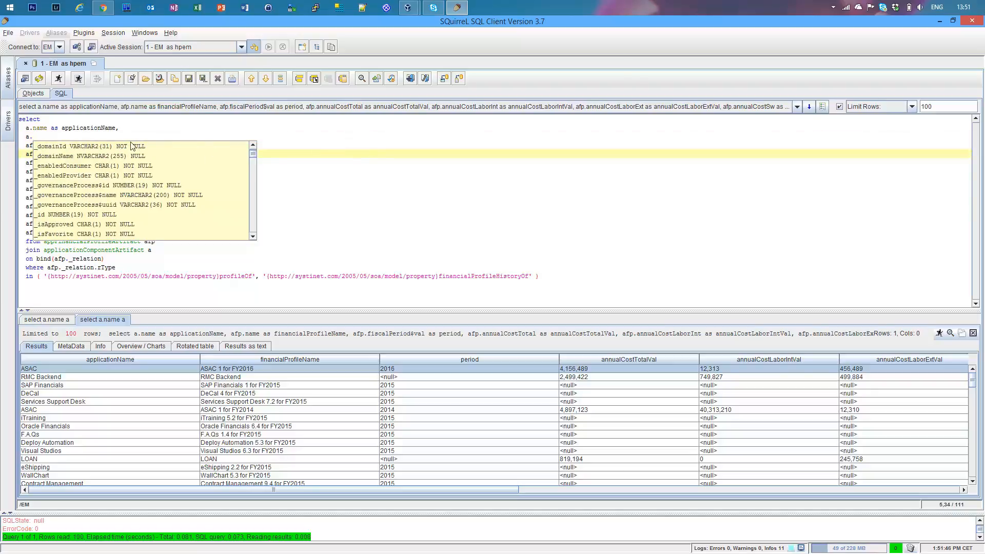
Remove the unfinished a. line from the query's select list.
click(167, 130)
text(')
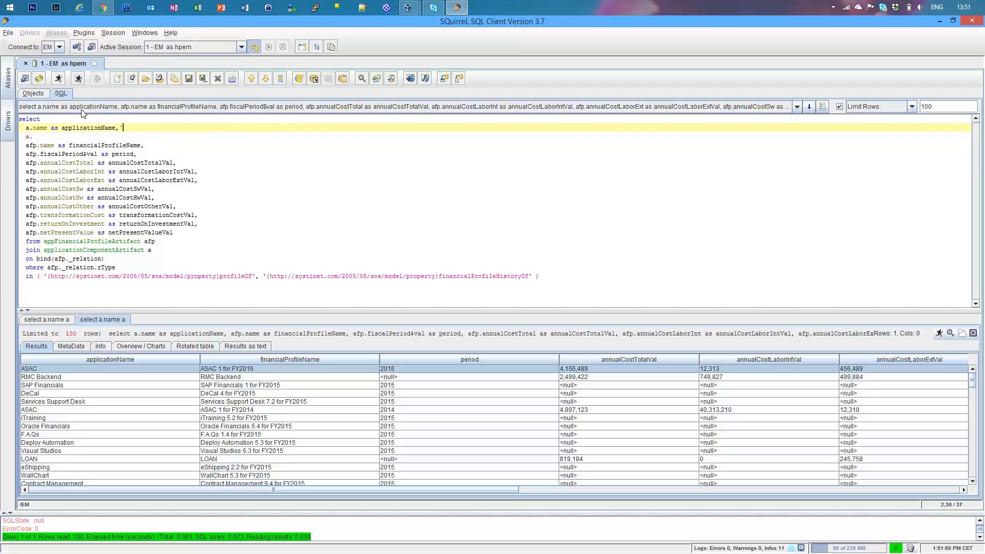
key(BackSpace)
drag(32, 135, 4, 141)
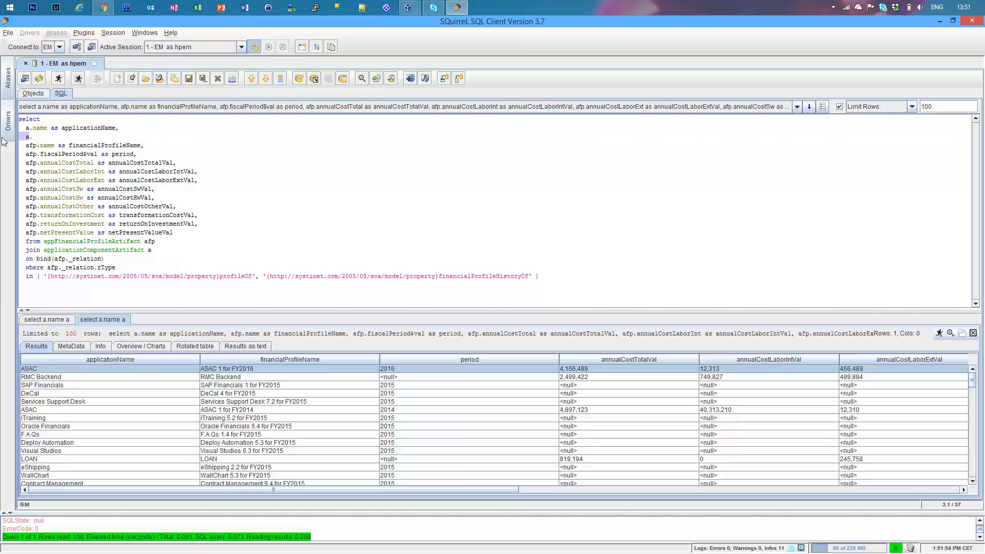
key(BackSpace)
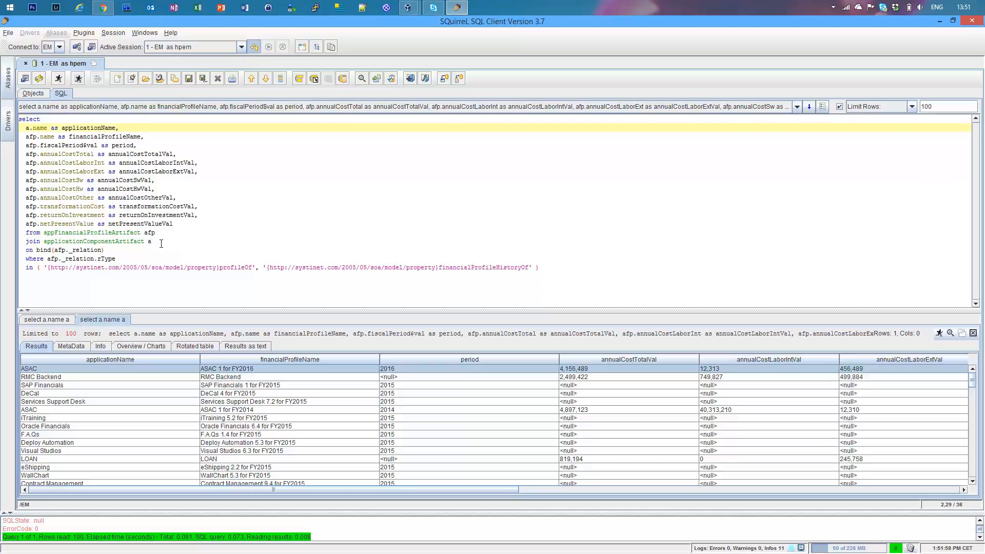
Examine the query's applicationComponentArtifact join, the application name column, the appFinancialProfileArtifact source and the selected afp columns.
drag(154, 241, 44, 241)
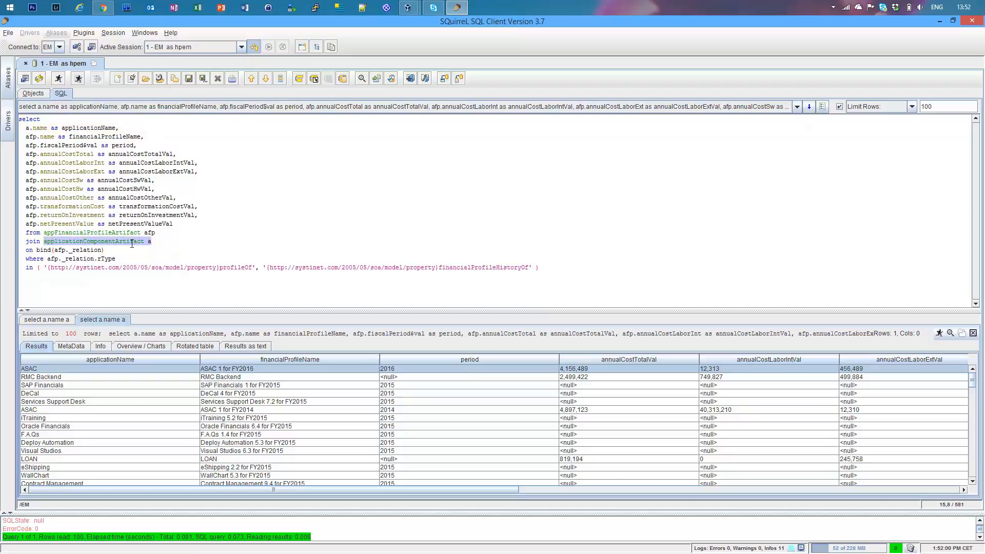
click(130, 241)
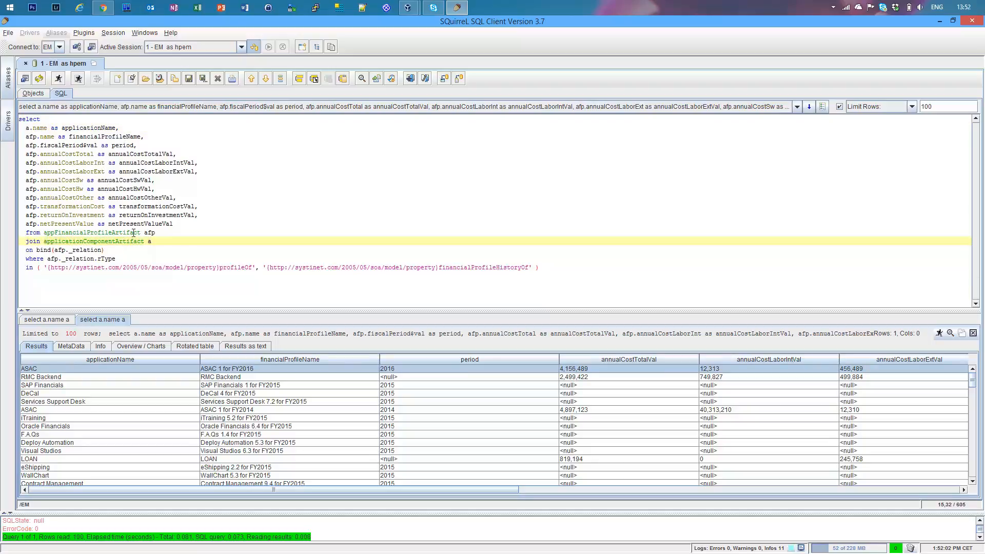
drag(33, 127, 55, 126)
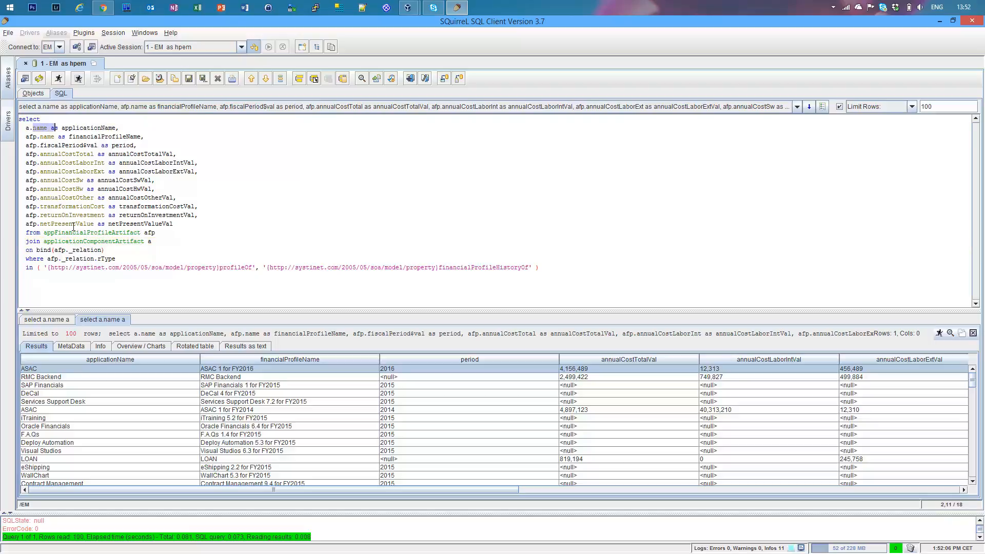
drag(44, 232, 138, 233)
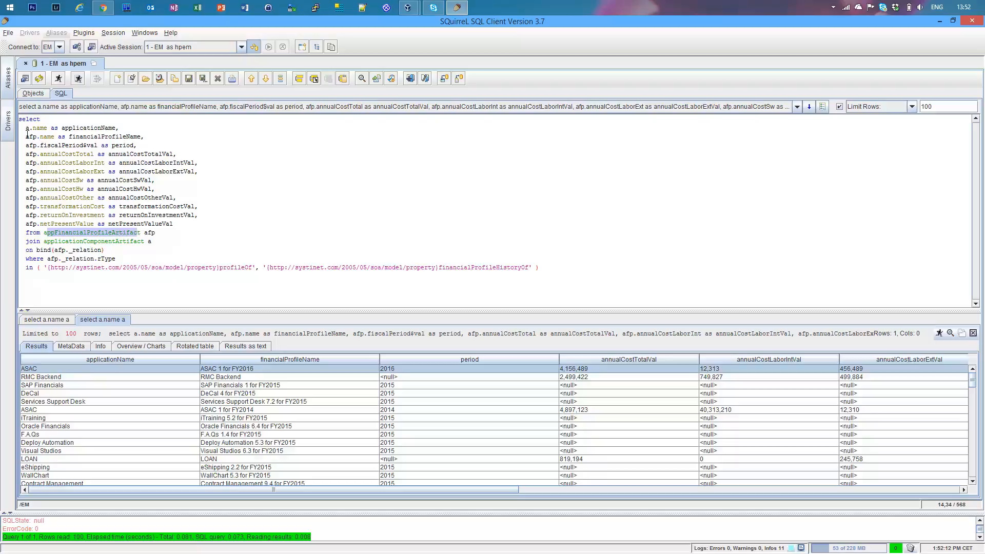
drag(26, 136, 134, 214)
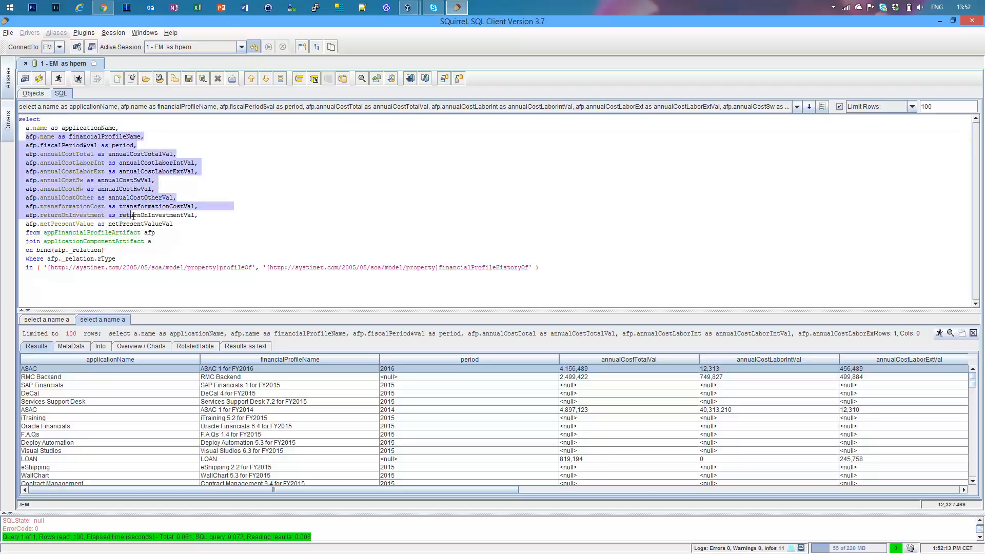
Run the application financial profile query again with the selection cleared.
click(123, 189)
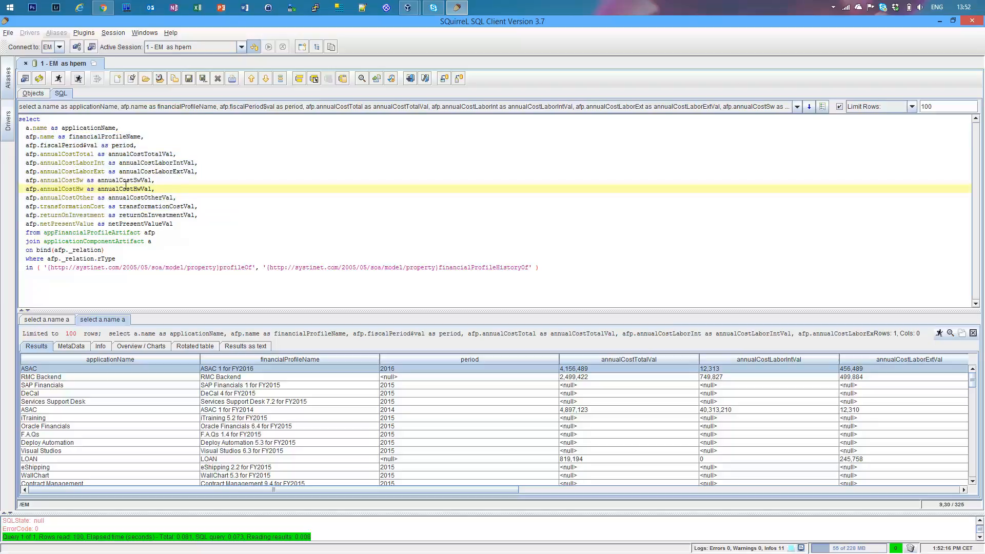
click(59, 79)
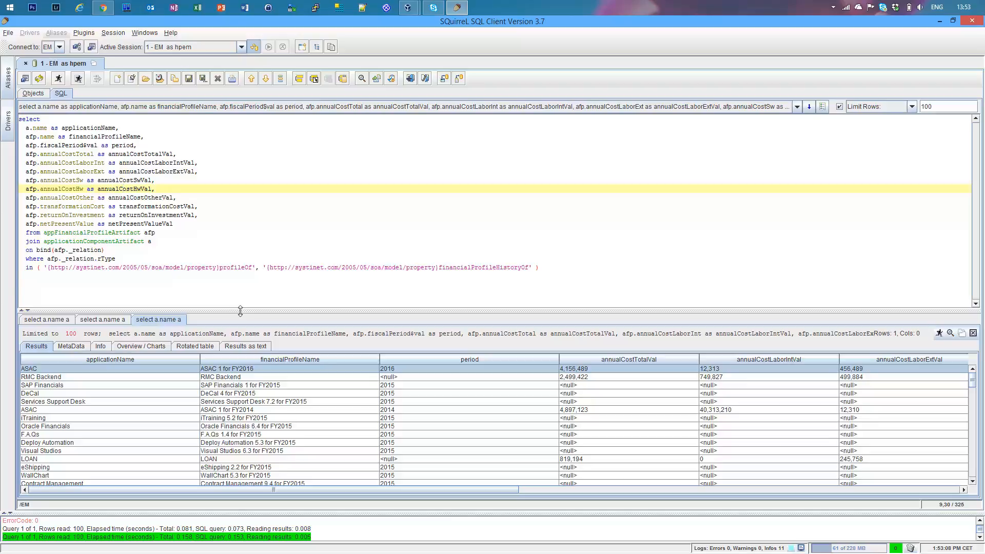
Copy the whole query into the report's DQL query definition in Enterprise Maps, removing the extra blank lines at its end.
key(ctrl+a)
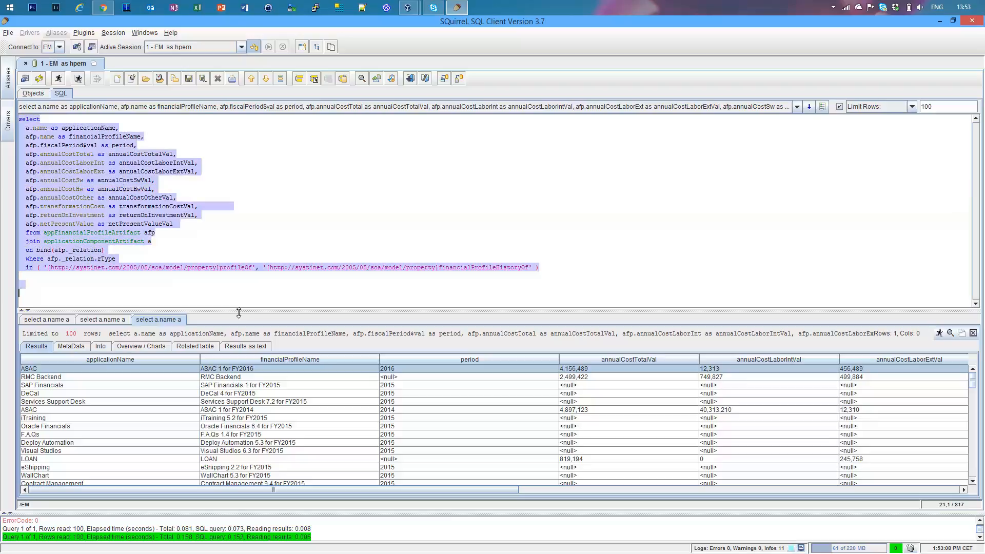
click(108, 15)
click(133, 24)
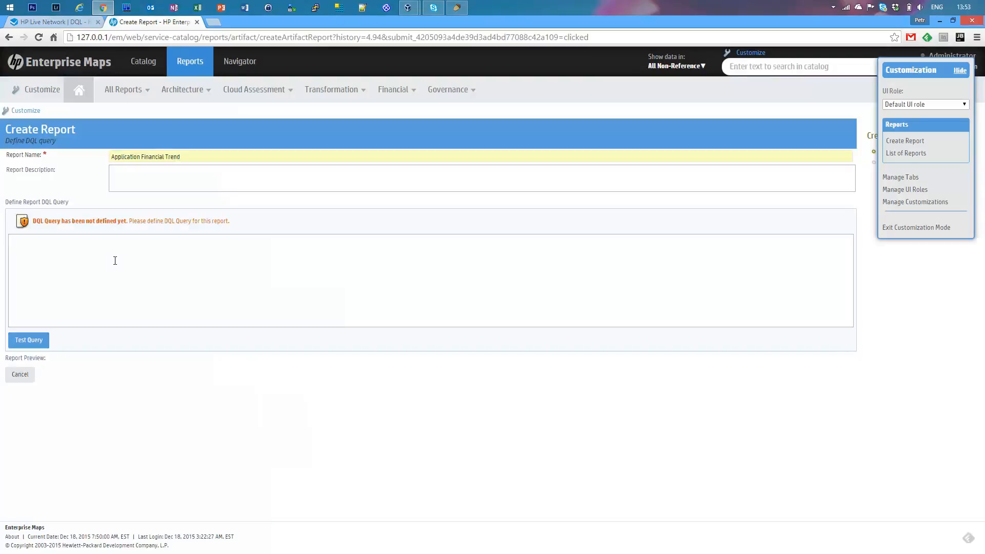
key(ctrl+v)
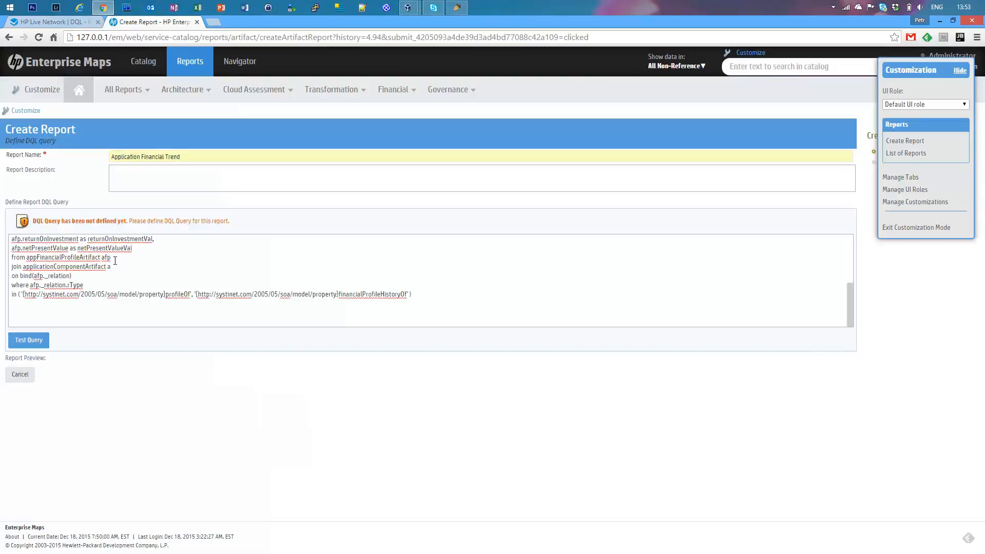
click(37, 326)
key(BackSpace)
key(BackSpace)
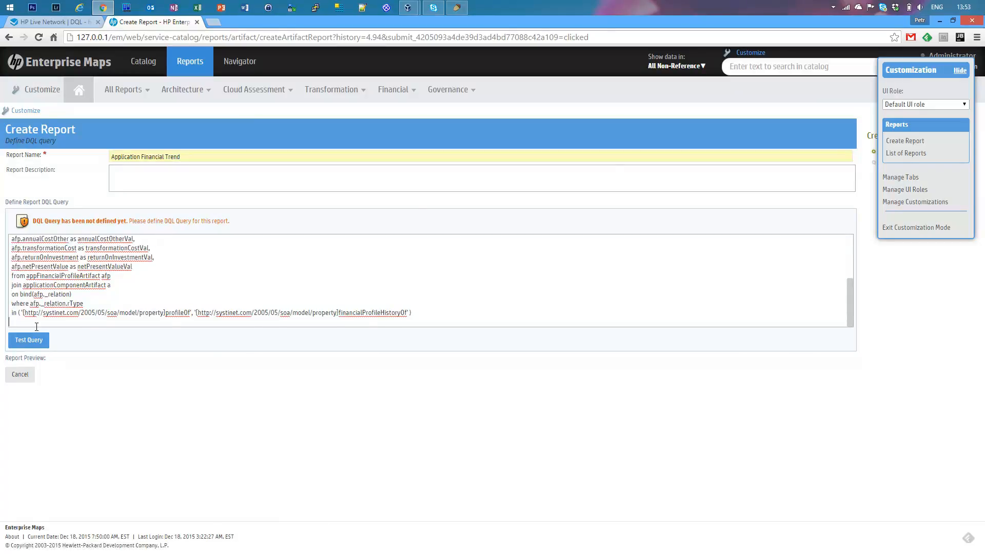
Test the report's DQL query and continue to the report layout definition.
click(21, 345)
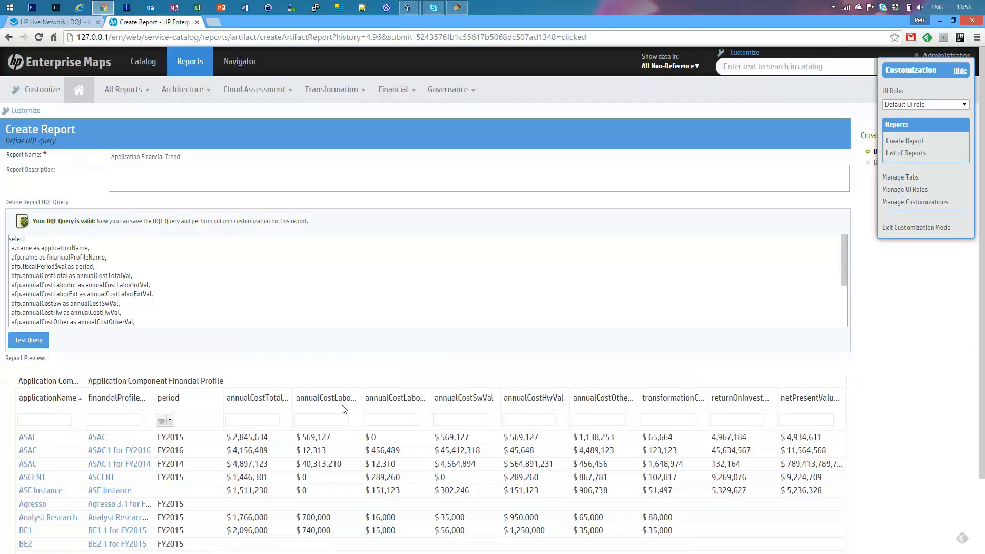
scroll(368, 487, down, 3)
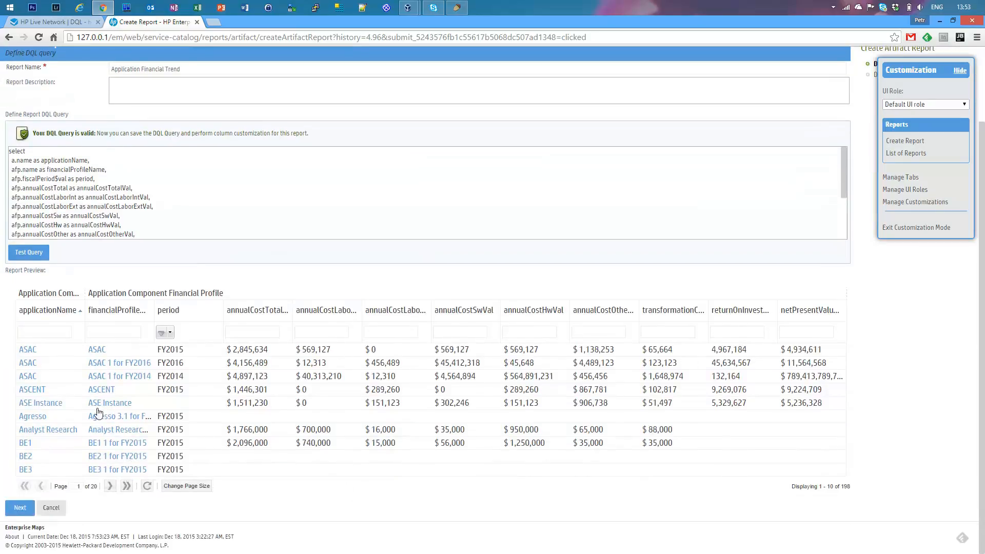
click(17, 509)
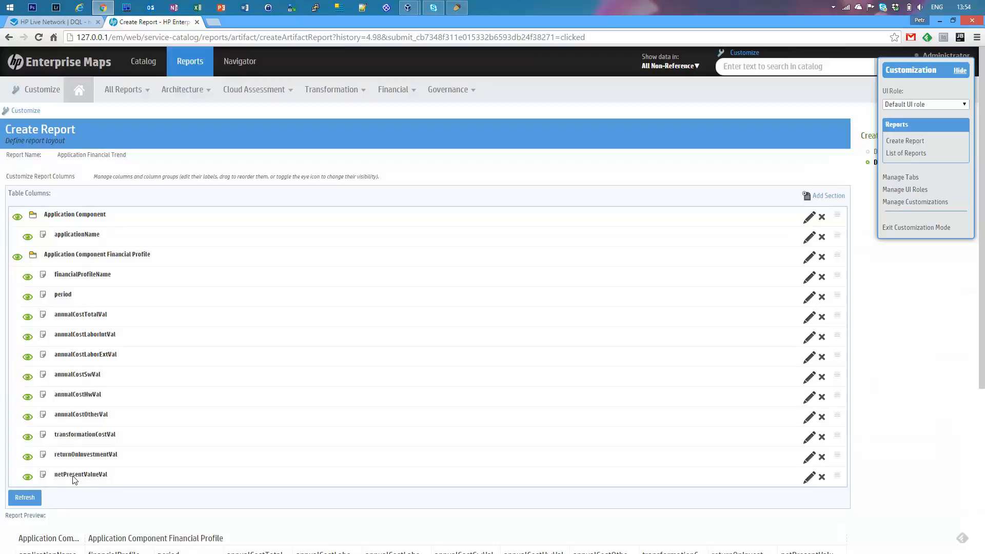
Hide the netPresentValueVal and returnOnInvestmentVal columns, and finish creating the report after refreshing its preview.
click(29, 478)
click(28, 457)
scroll(257, 518, down, 3)
click(26, 345)
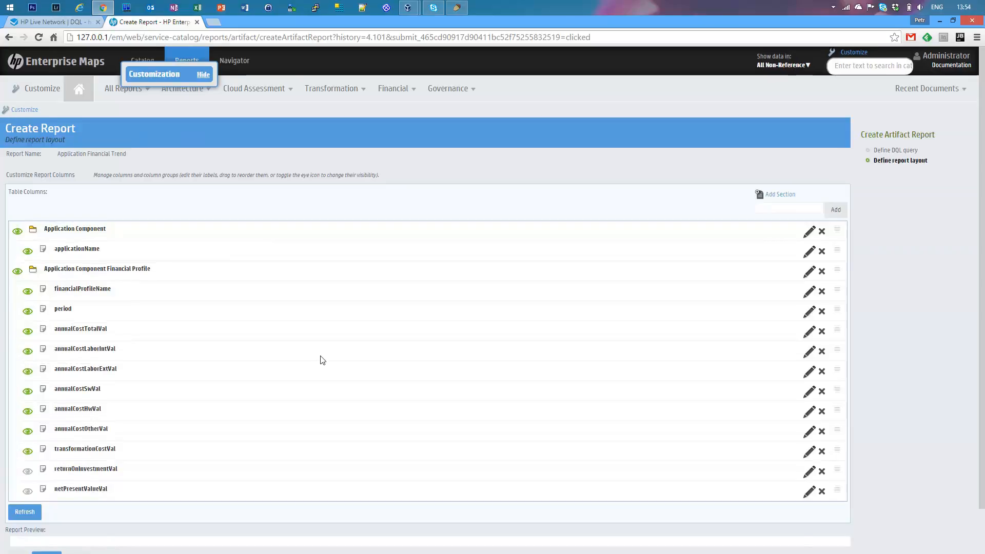
scroll(322, 382, down, 5)
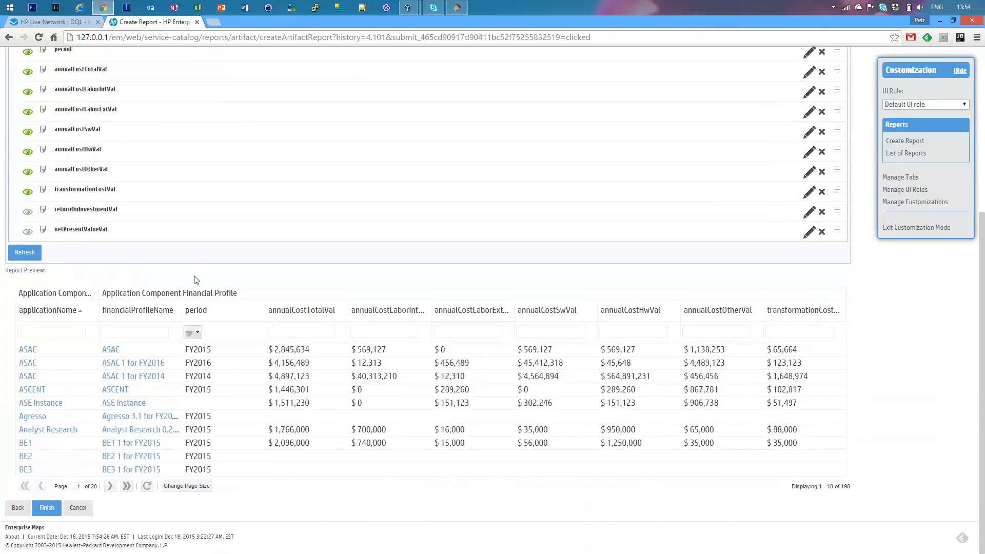
click(46, 507)
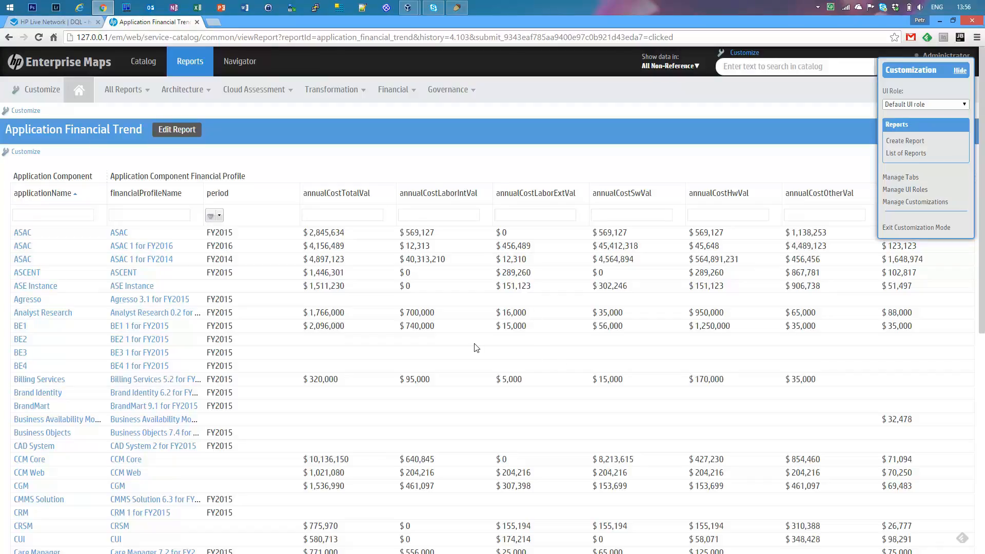
Open the Application Financial Trend table's customization XML at full size, at its datasource query.
click(26, 153)
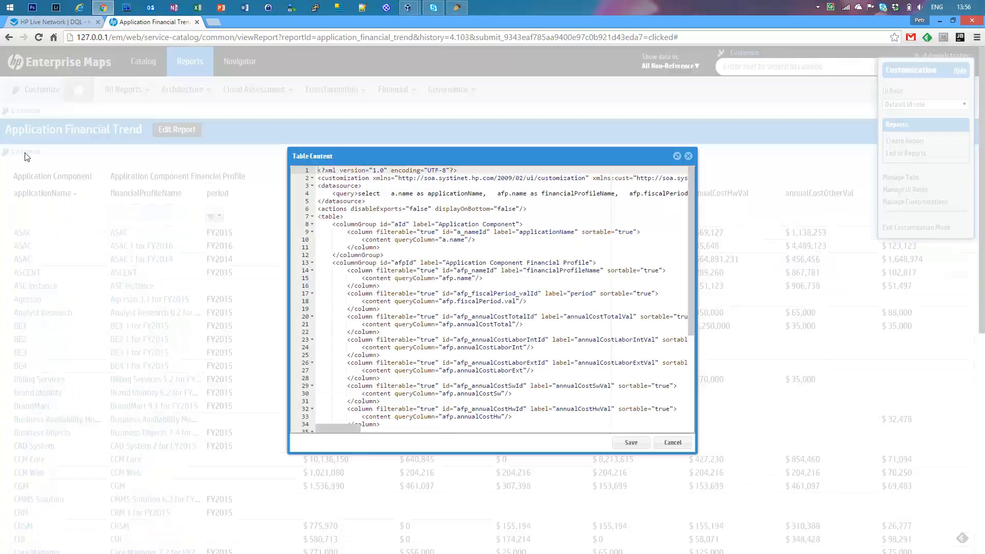
click(677, 155)
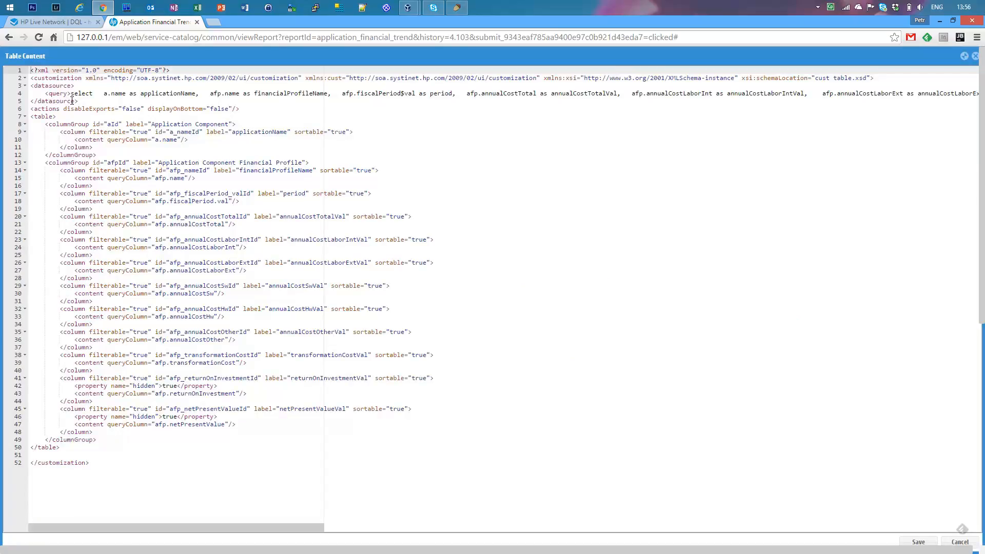
click(73, 94)
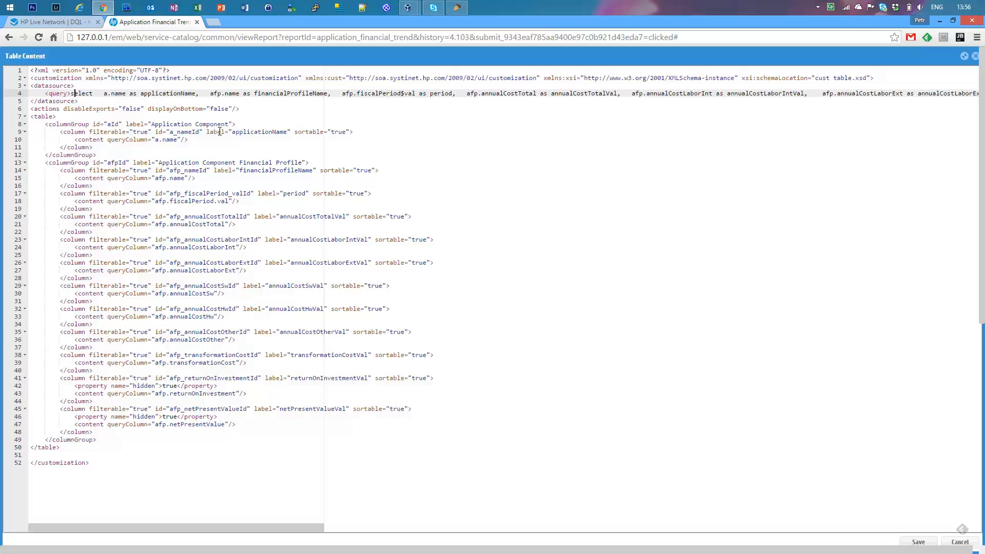
Change the label of the applicationName column in the table XML to Application.
key(Down)
key(Down)
key(Down)
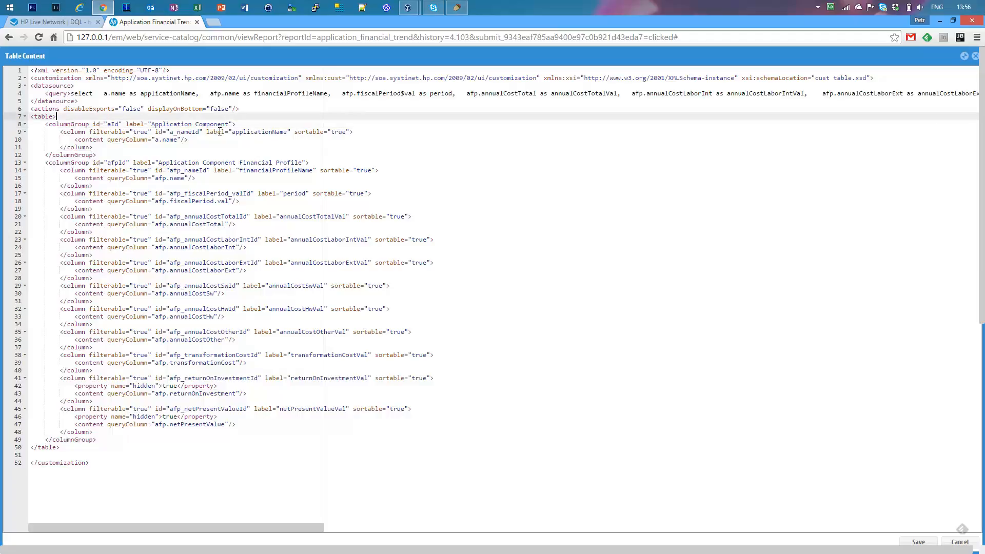
key(Down)
key(Down)
key(Up)
key(Up)
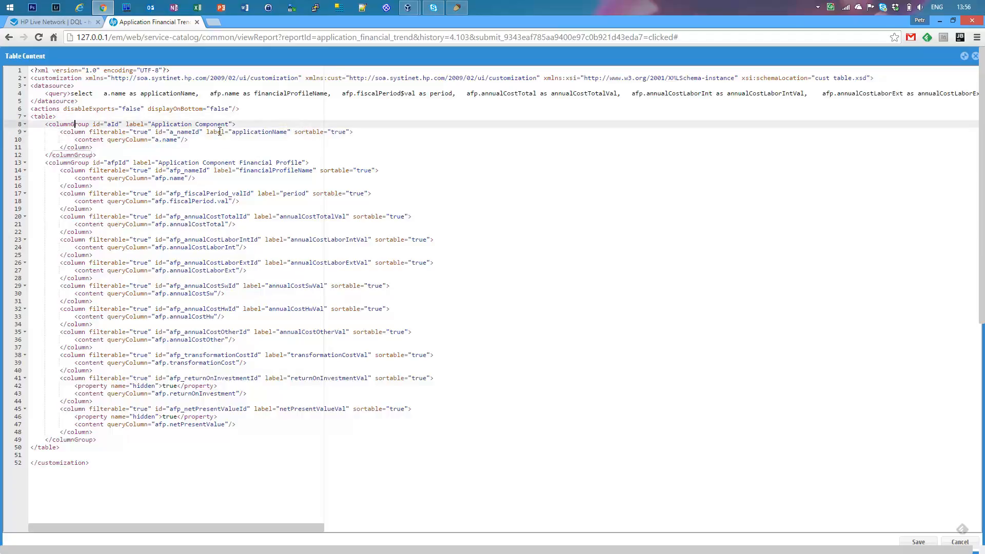
key(Right)
key(Right)
key(Right)
key(Right)
key(Right)
key(Right)
key(Right)
key(Right)
key(Right)
key(Right)
key(Right)
key(Down)
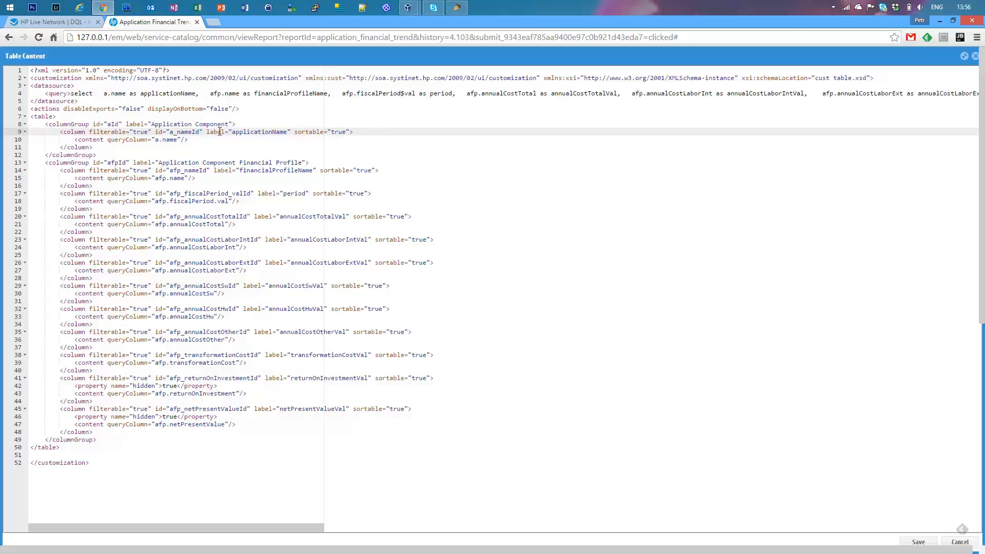
key(BackSpace)
text(A)
key(BackSpace)
key(BackSpace)
key(BackSpace)
key(BackSpace)
Inspect the hidden property of the returnOnInvestmentVal column, and save the table content customization.
click(171, 386)
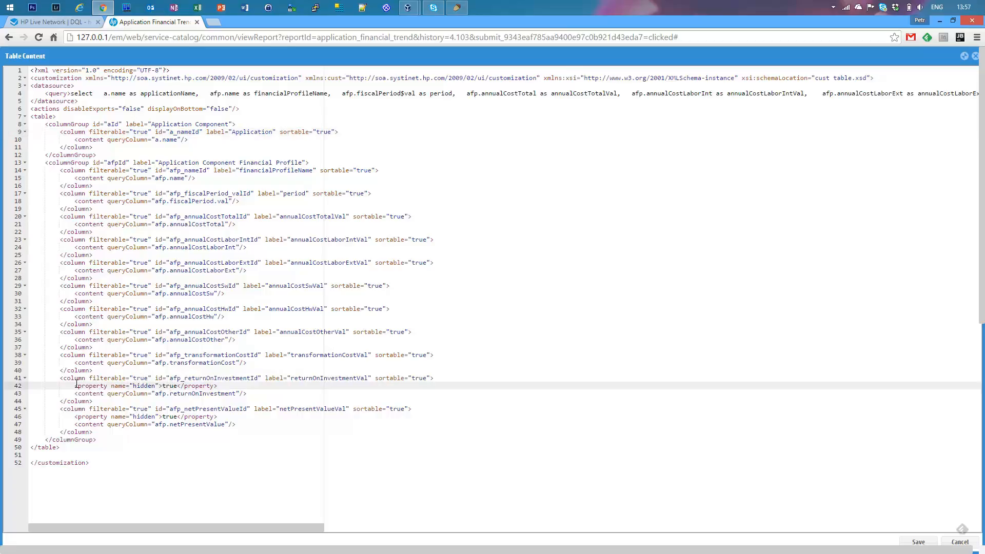
mouse_move(77, 384)
mouse_down()
mouse_move(154, 393)
mouse_move(247, 380)
mouse_move(75, 386)
mouse_up()
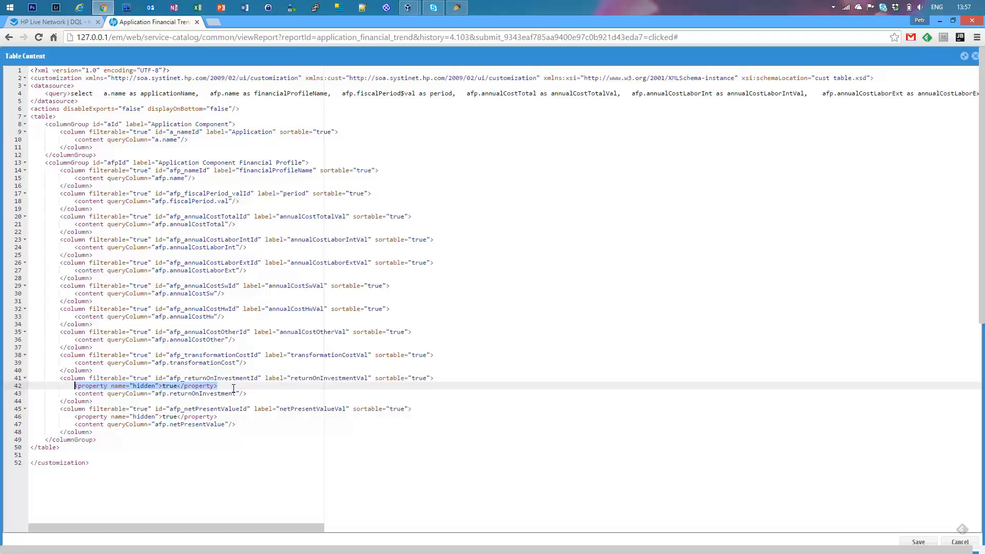
click(203, 216)
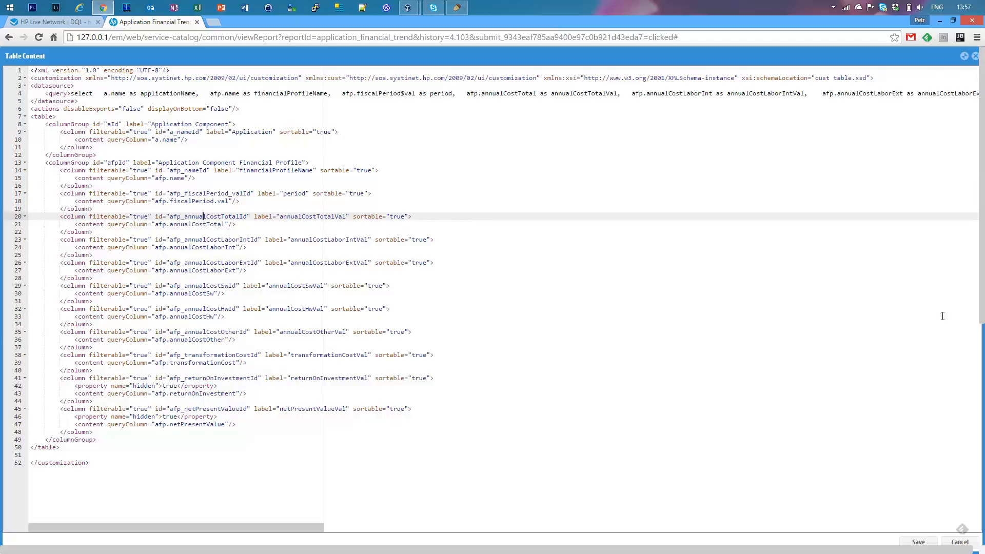
click(921, 542)
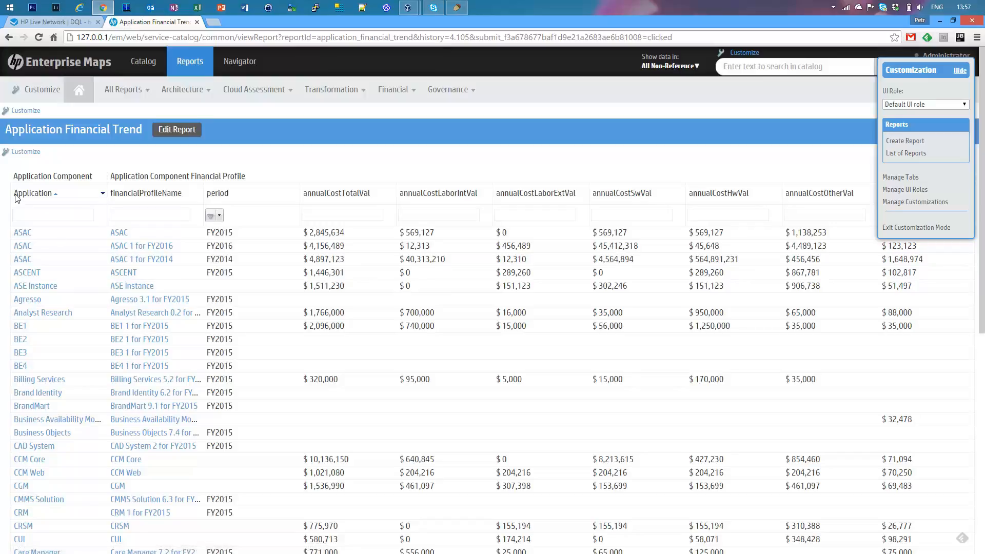
mouse_move(20, 198)
mouse_down()
mouse_move(51, 198)
mouse_move(37, 199)
mouse_up()
Release the unreleased customizations under the name App Cost Trend report, and exit customization mode.
click(913, 203)
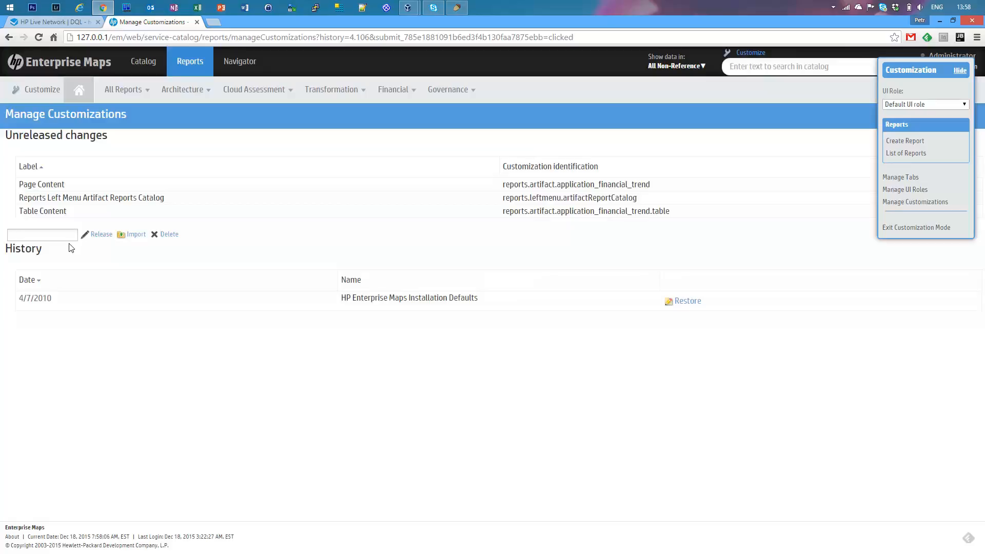
text(pp Cost Trend report)
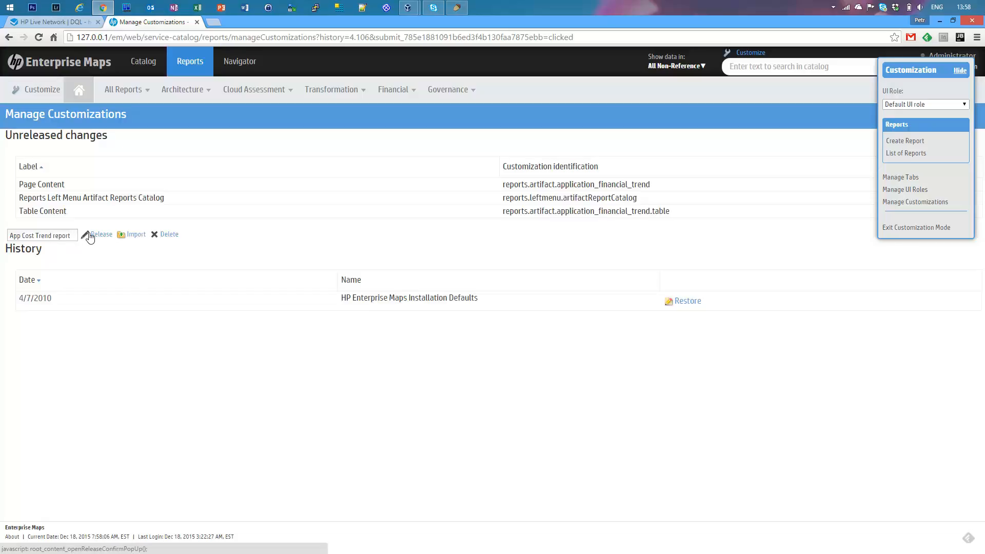
click(90, 235)
click(530, 313)
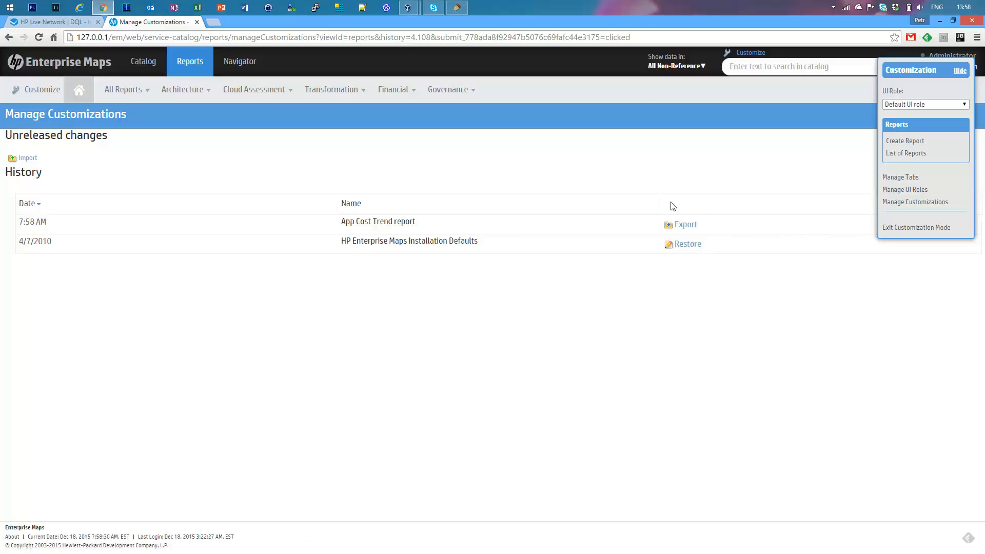
click(891, 228)
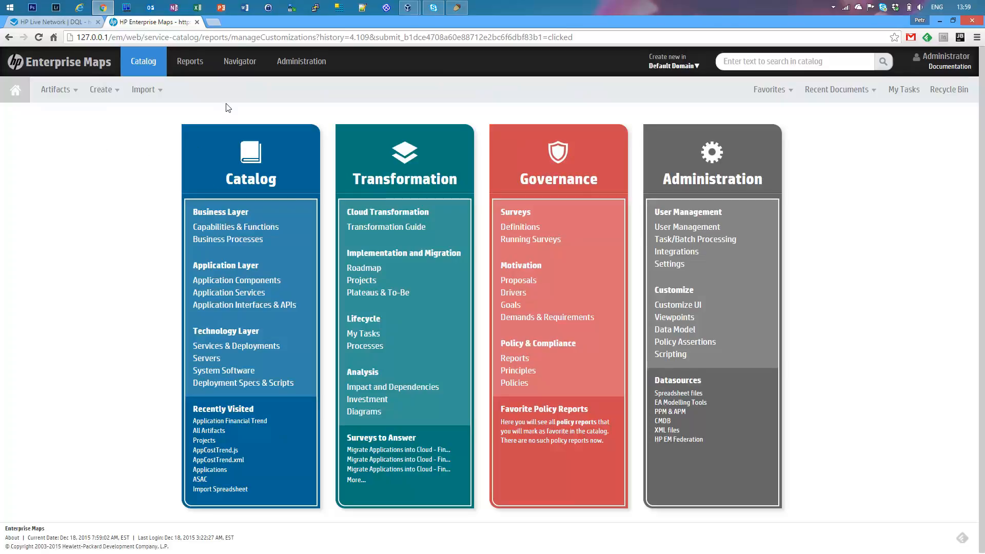
Pin Application Financial Trend in the artifact reports' Catalog Browser, and close the browser.
click(202, 65)
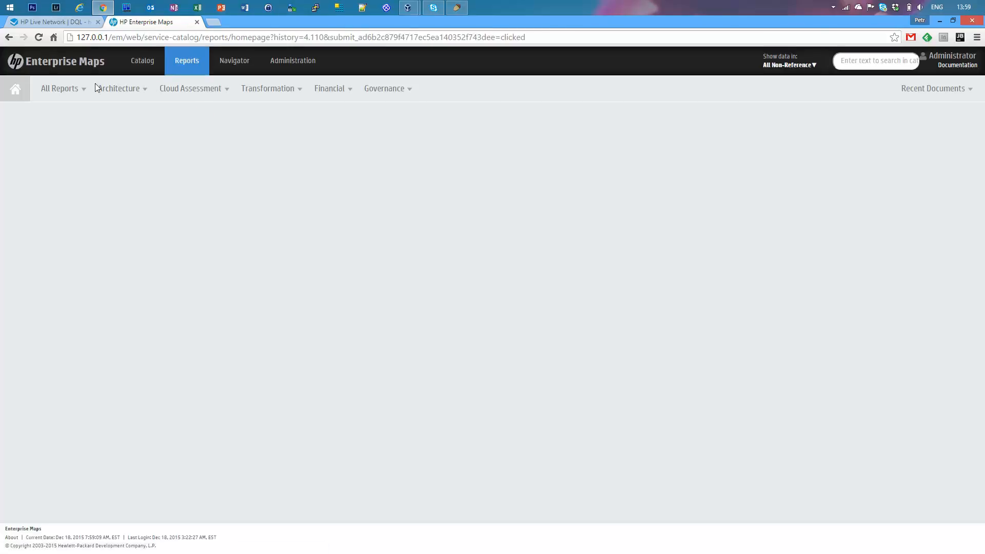
click(53, 90)
mouse_move(87, 134)
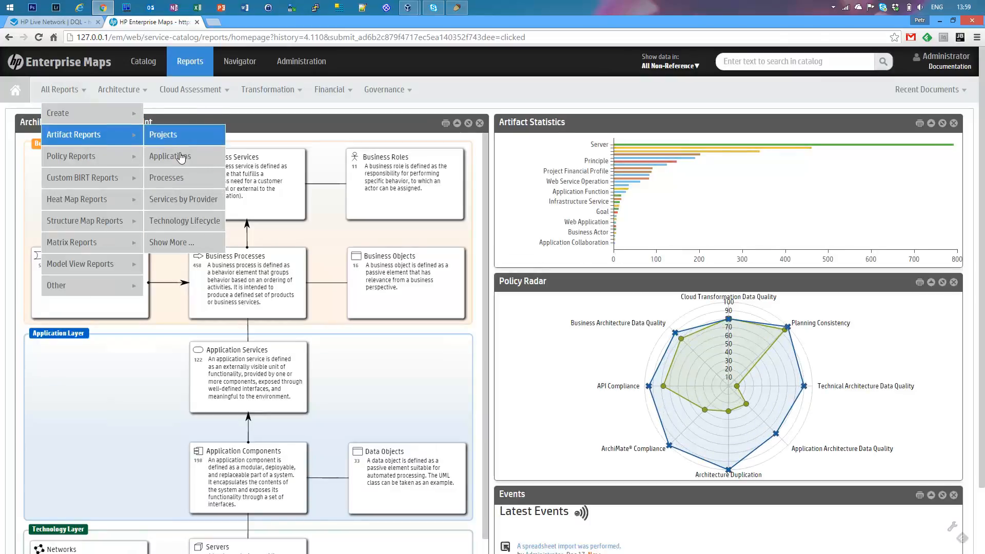
click(177, 242)
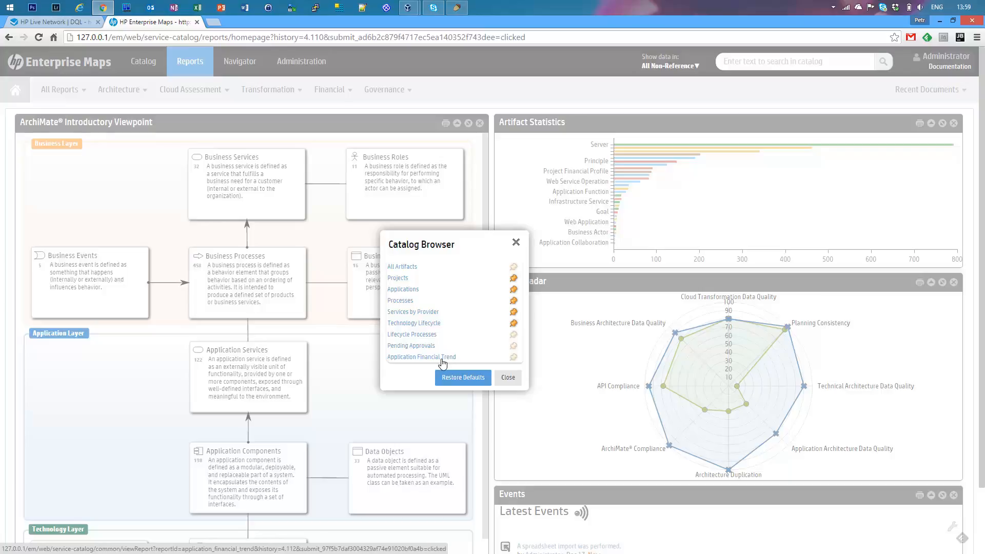
click(513, 358)
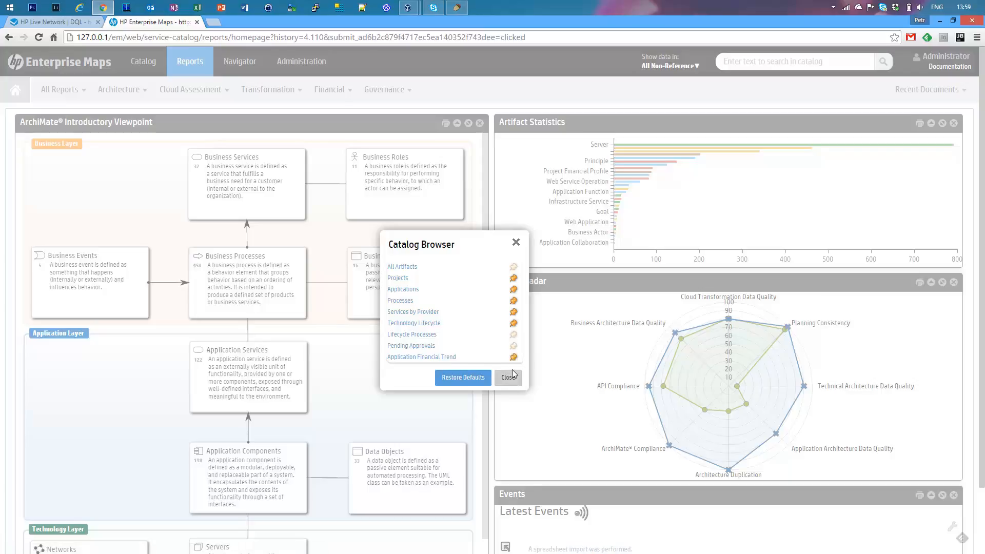
click(509, 377)
Open the Application Financial Trend report from the artifact reports.
mouse_move(47, 97)
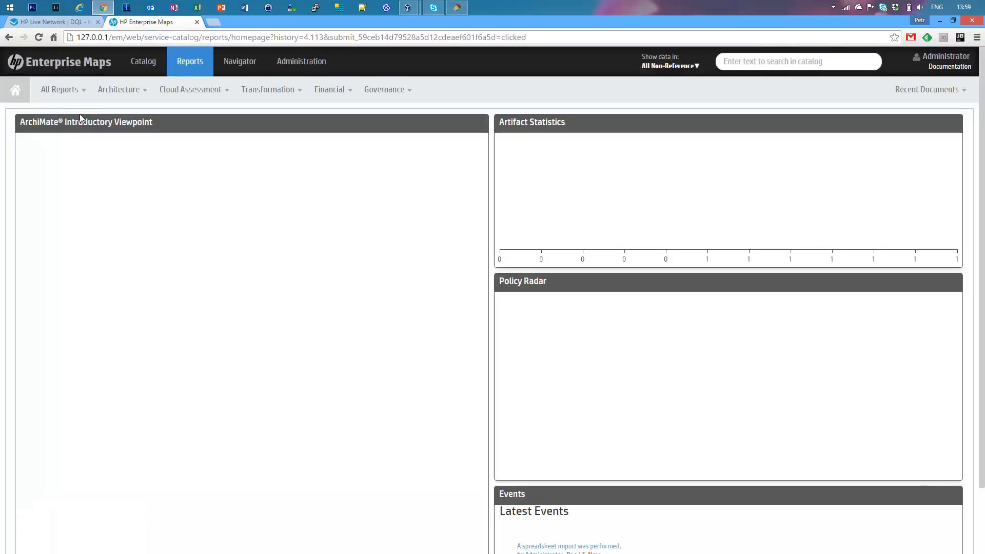
mouse_move(71, 134)
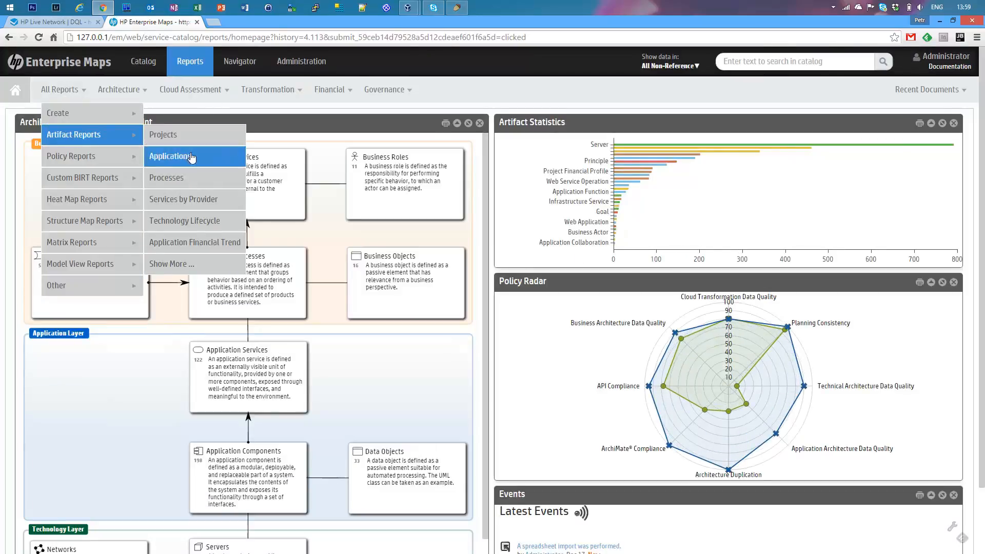
click(193, 244)
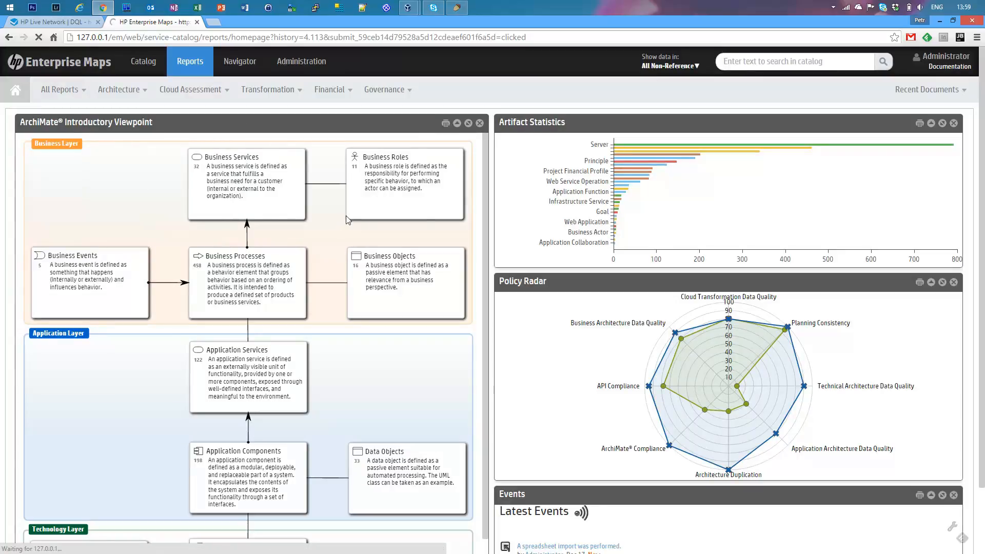